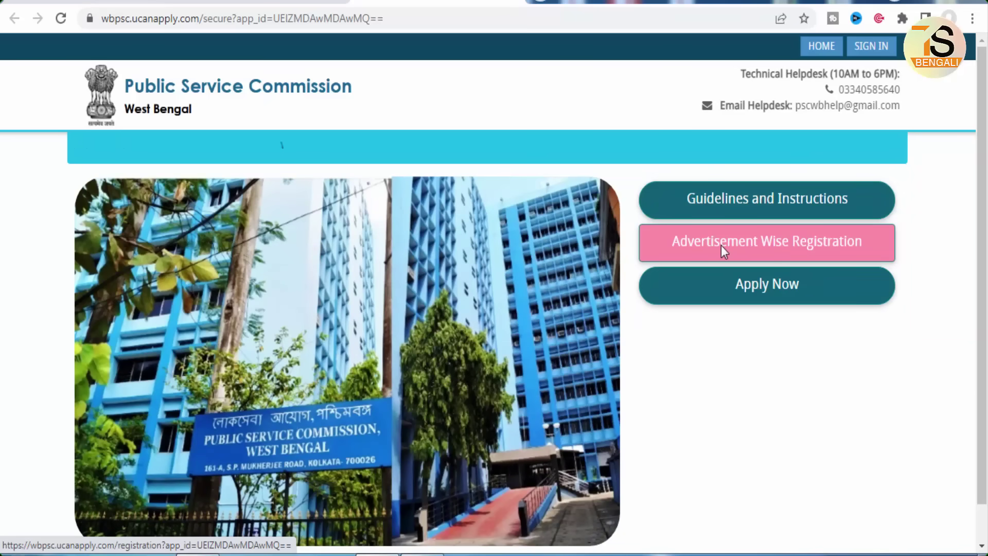
# Open the Advertisement Wise Registration form and choose the 2022 Sub-Inspector in the Subordinate Food & Supplies Service examination as the registration target
pyautogui.click(801, 245)
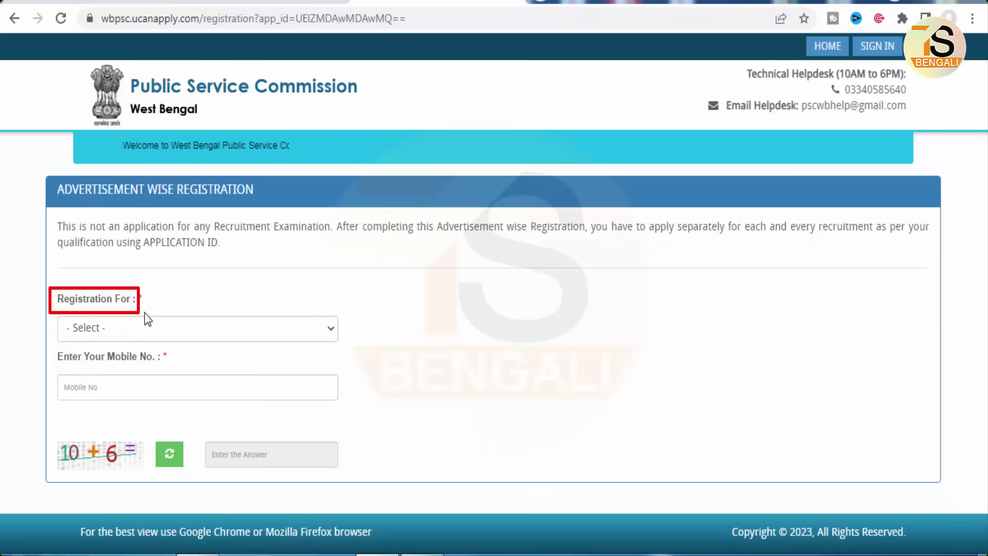
pyautogui.click(161, 332)
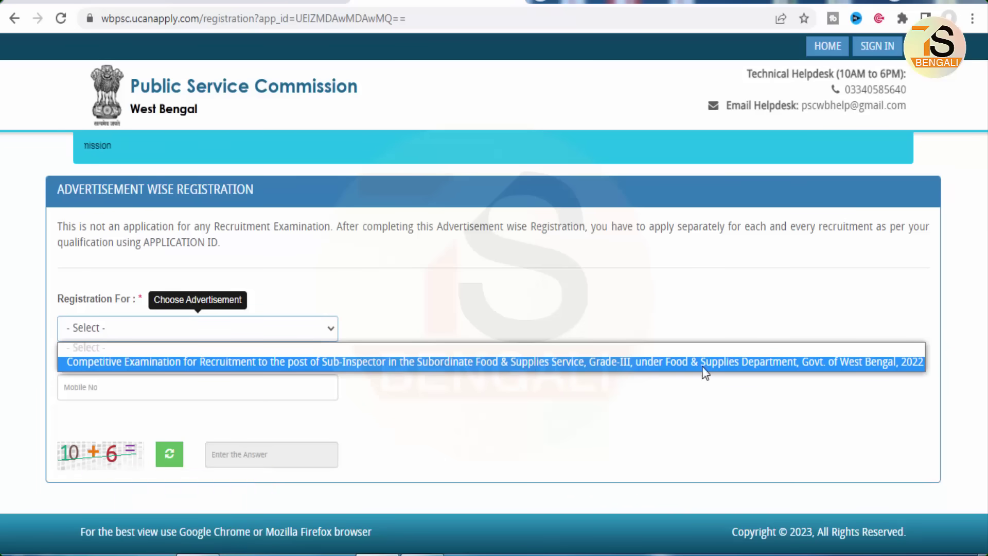
pyautogui.click(854, 361)
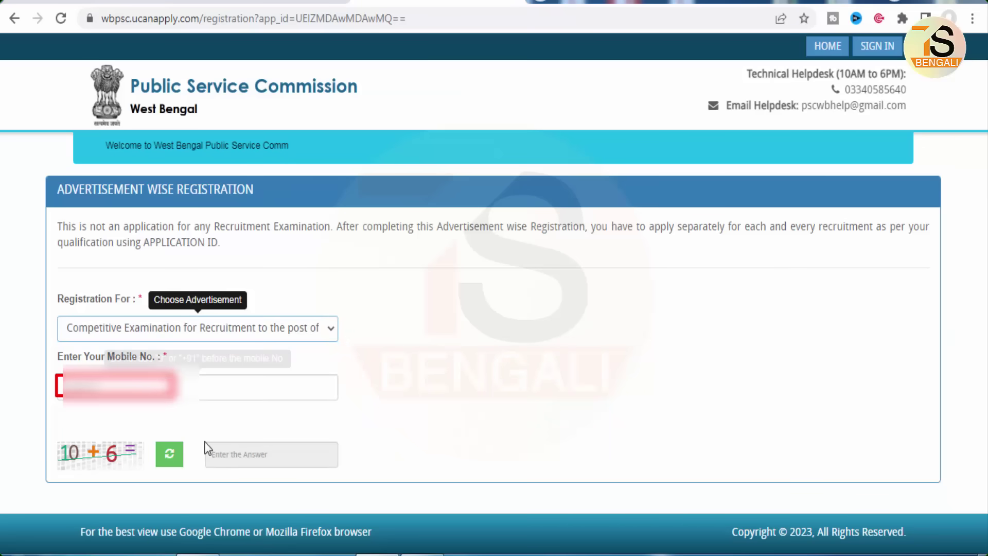
# Enter the applicant's mobile number, answer the captcha sum with 16, and save to proceed to the registration details
pyautogui.click(295, 465)
pyautogui.write('16')
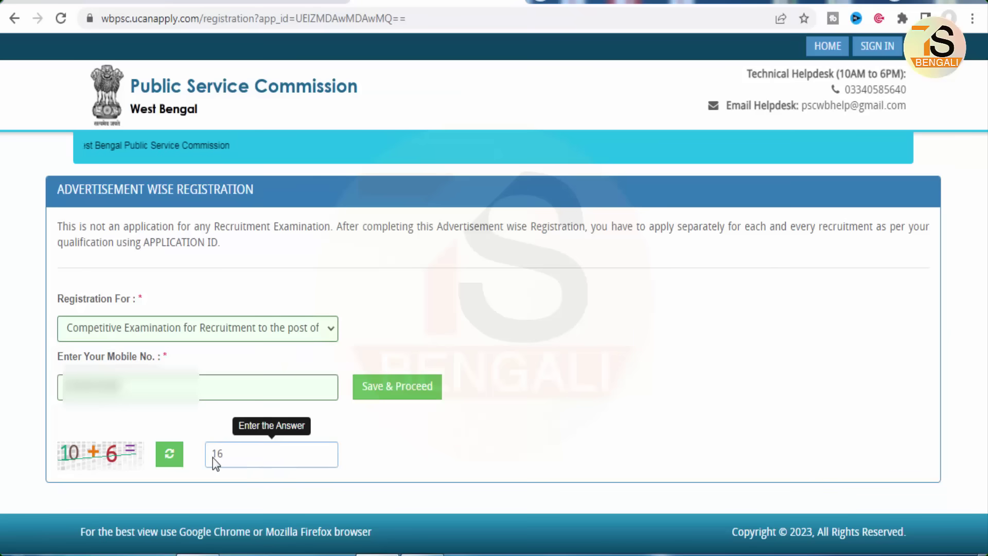
pyautogui.click(406, 390)
# Examine the Login Details section, including the password and email fields and the password length and character rules
pyautogui.scroll(-5, 555, 337)
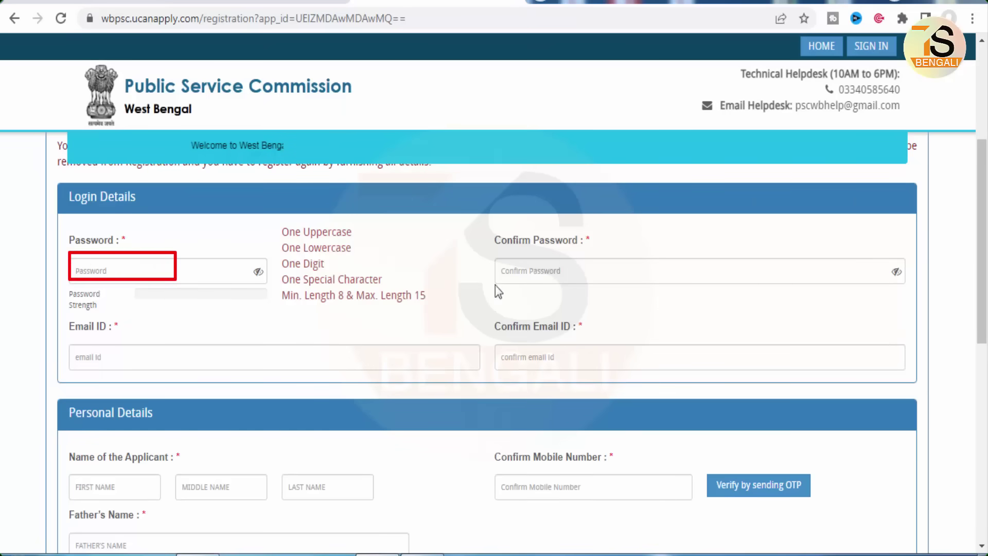
pyautogui.moveTo(497, 256)
pyautogui.mouseDown()
pyautogui.moveTo(591, 289)
pyautogui.moveTo(666, 284)
pyautogui.mouseUp()
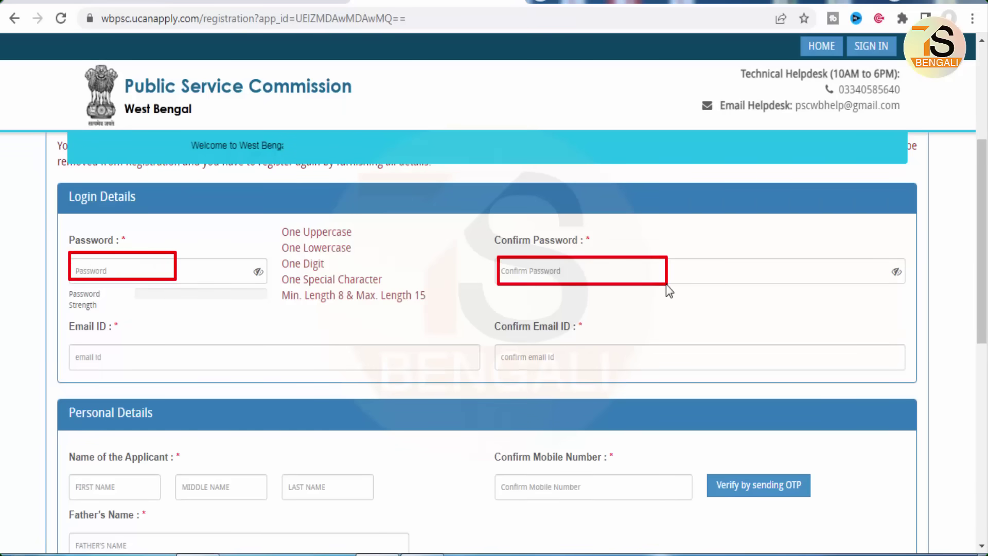
pyautogui.moveTo(67, 341)
pyautogui.mouseDown()
pyautogui.moveTo(84, 353)
pyautogui.moveTo(233, 381)
pyautogui.mouseUp()
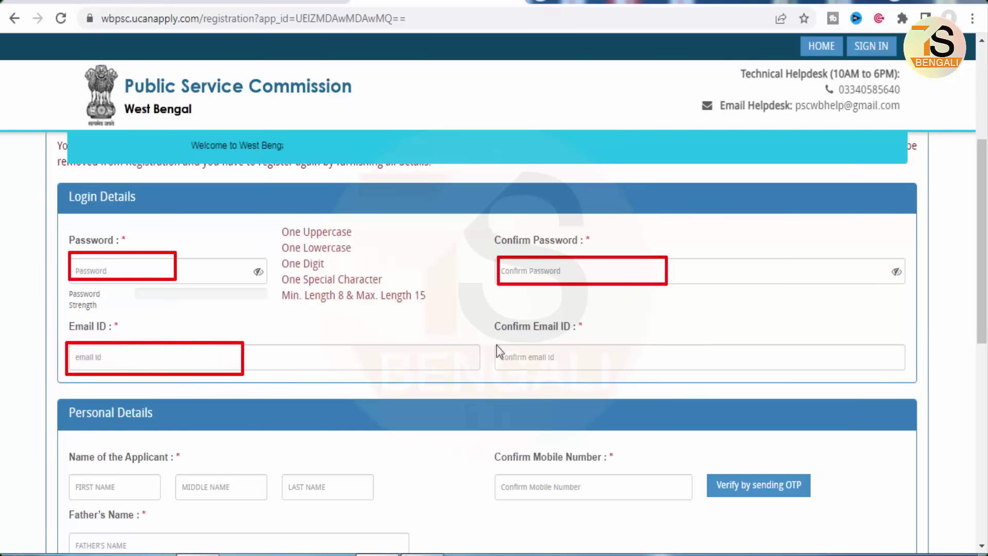
pyautogui.moveTo(517, 360); pyautogui.dragTo(682, 376)
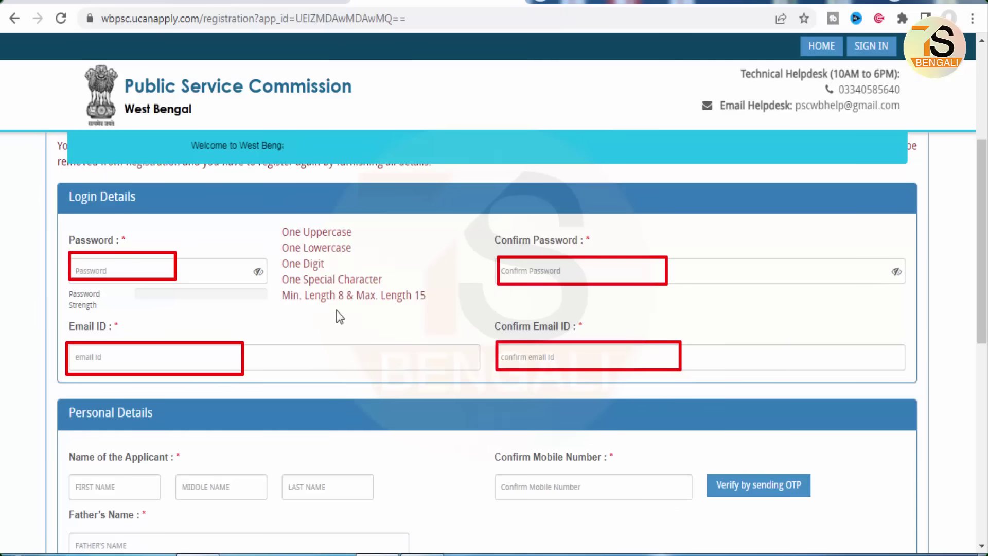
pyautogui.moveTo(334, 307); pyautogui.dragTo(434, 307)
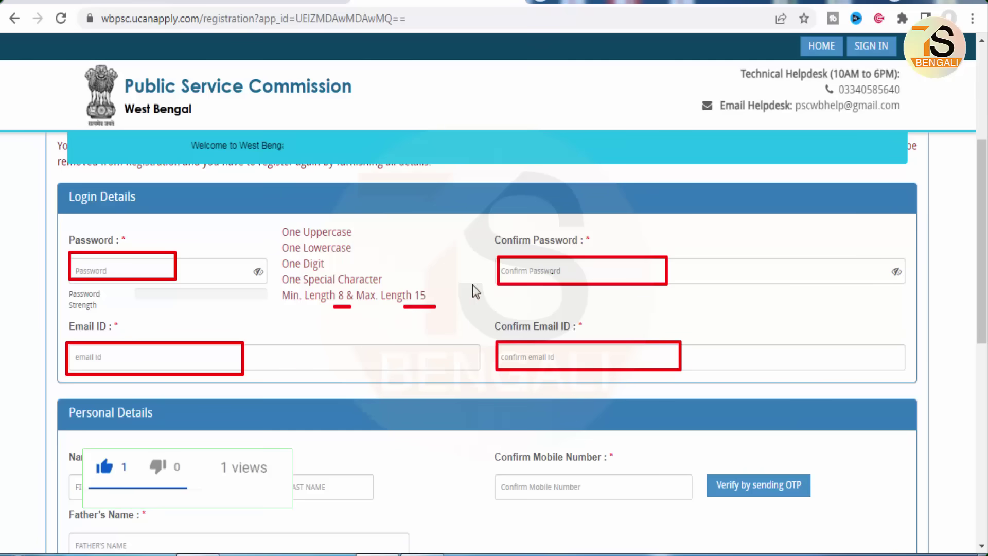
pyautogui.press('Escape')
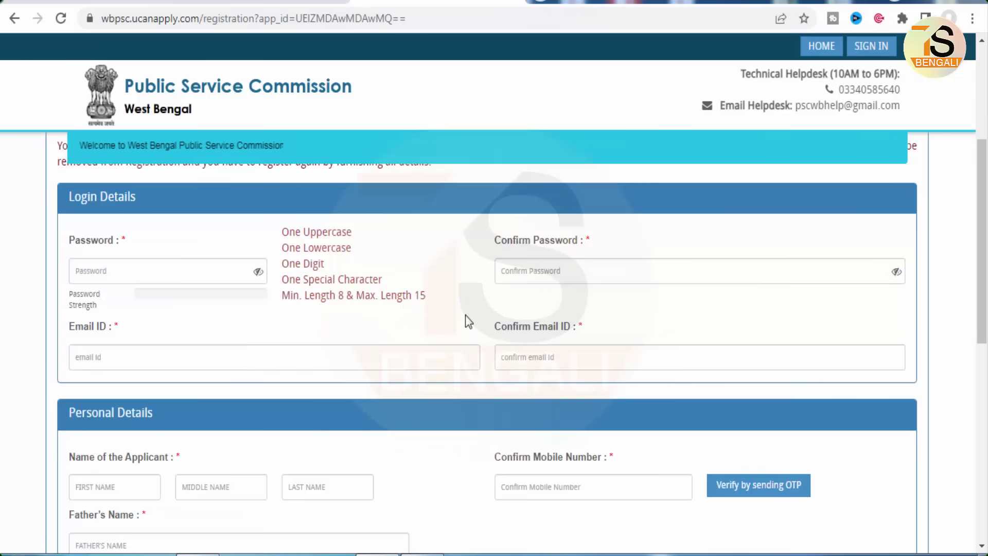
# Fill in the applicant's name and confirmed mobile number under Personal Details, and verify the number with the OTP sent to it
pyautogui.scroll(-3, 465, 315)
pyautogui.scroll(-2, 465, 322)
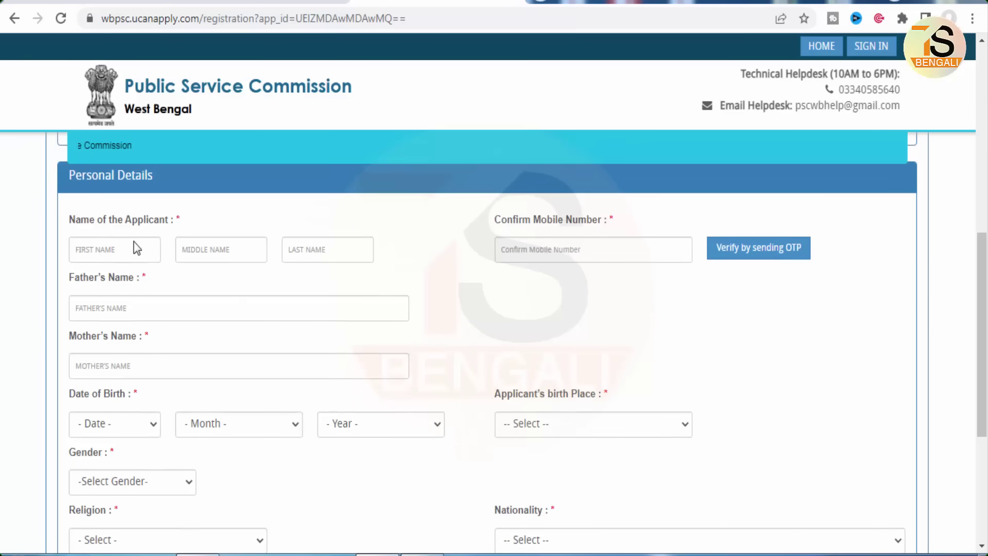
pyautogui.moveTo(66, 240); pyautogui.dragTo(151, 261)
pyautogui.moveTo(230, 259); pyautogui.dragTo(384, 273)
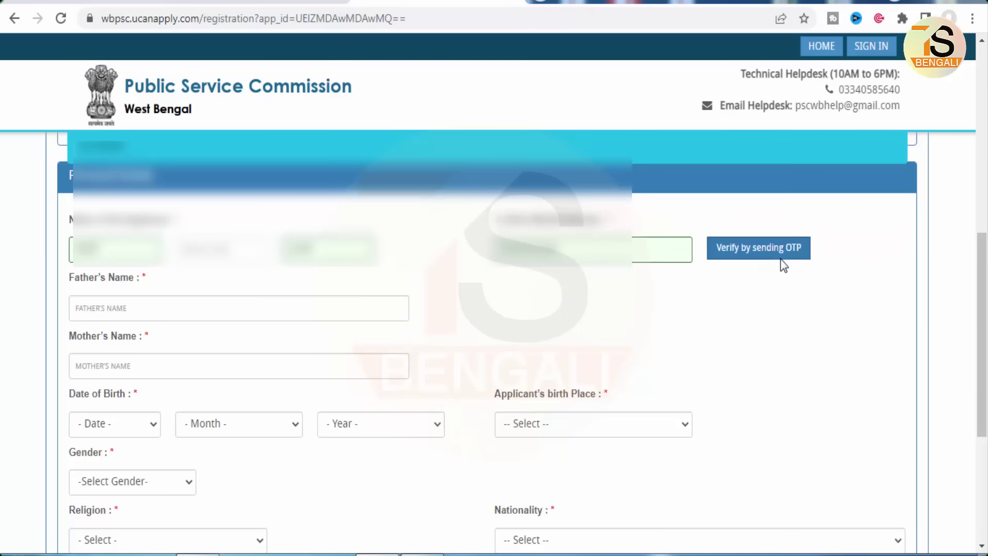
pyautogui.click(778, 254)
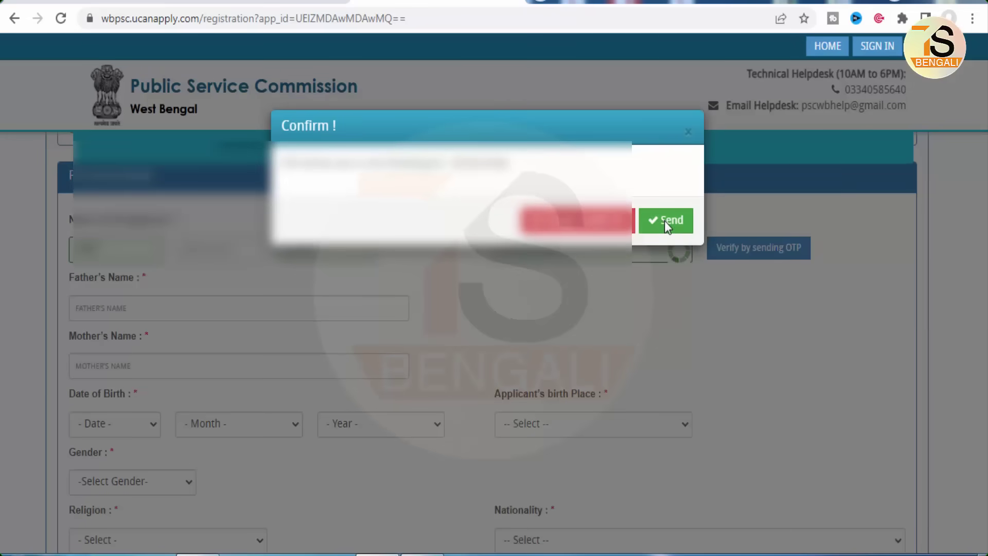
pyautogui.click(665, 221)
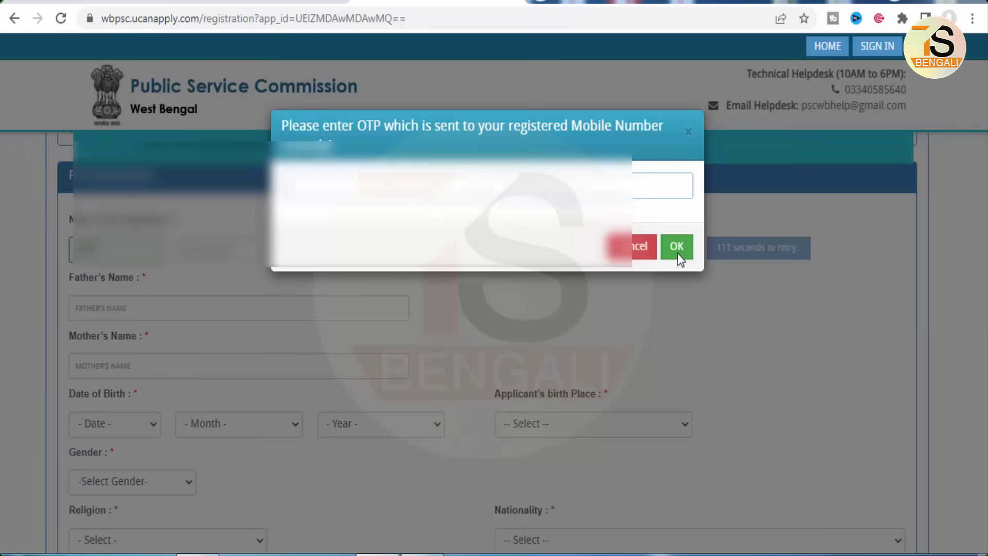
pyautogui.click(681, 251)
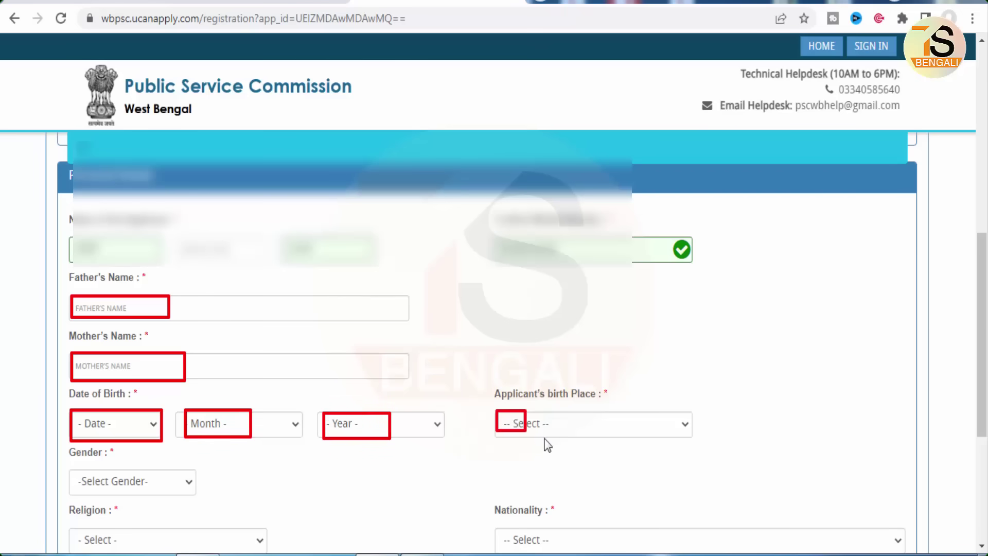
# Set the applicant's birth place to Purba Bardhaman and the gender to Male, confirming the gender selection
pyautogui.click(576, 434)
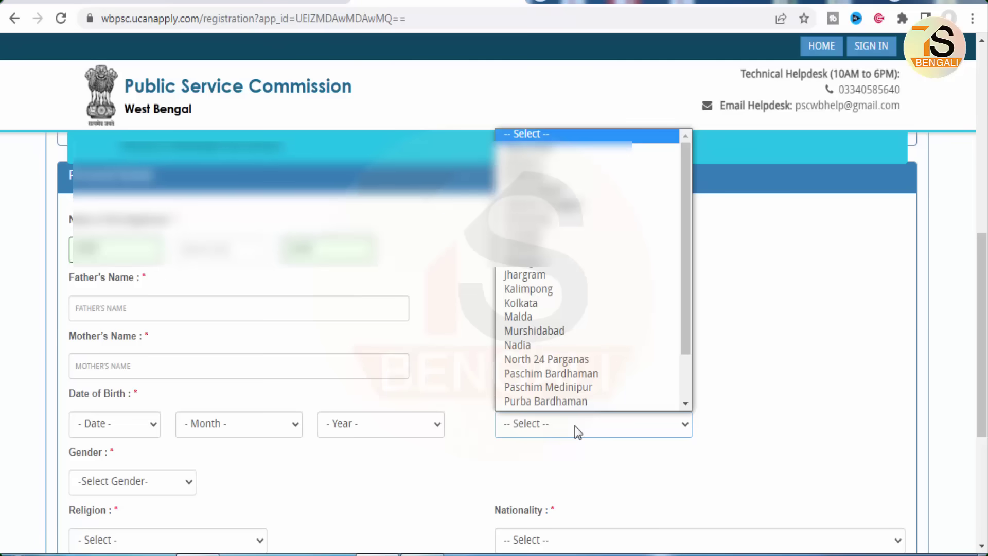
pyautogui.scroll(-2, 608, 332)
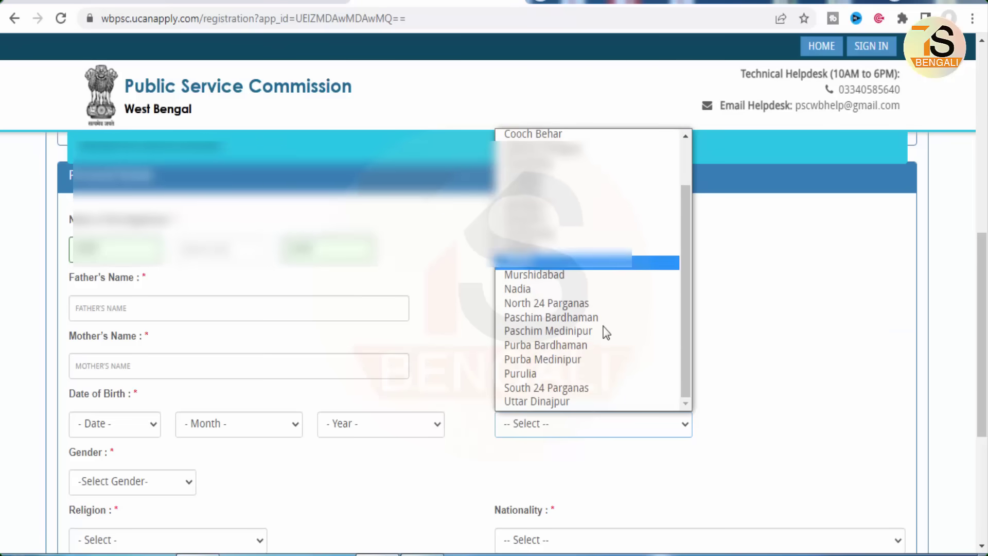
pyautogui.click(588, 347)
pyautogui.scroll(-4, 401, 334)
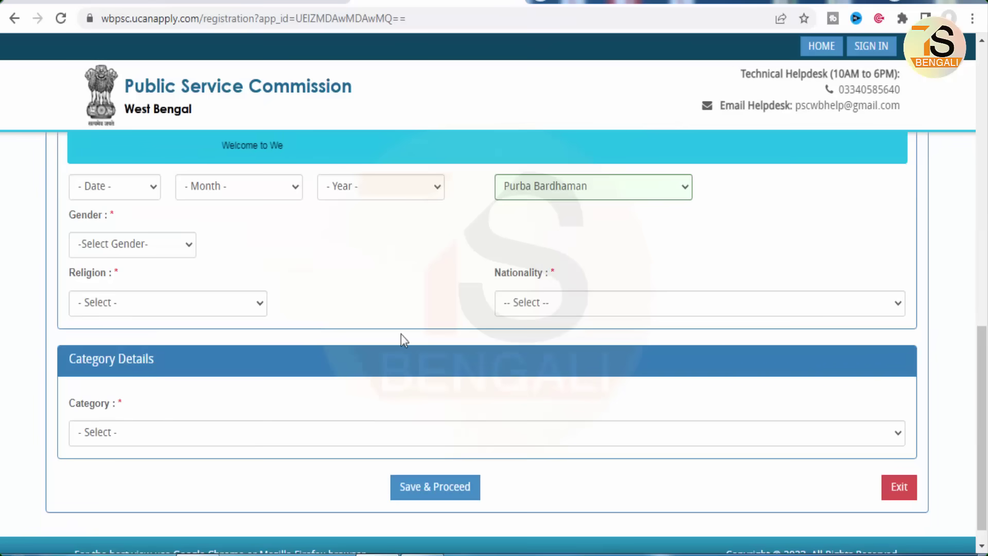
pyautogui.click(124, 249)
pyautogui.click(120, 278)
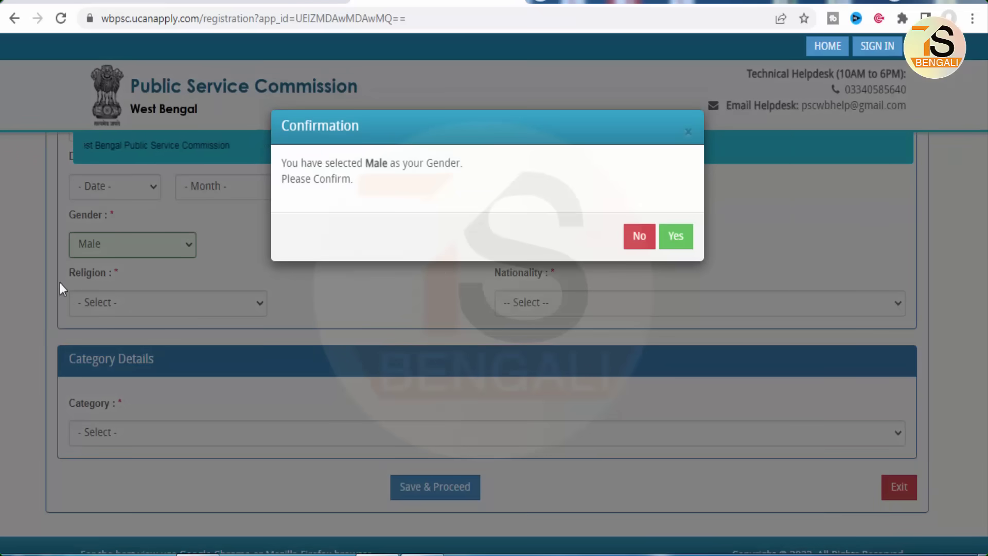
pyautogui.click(679, 239)
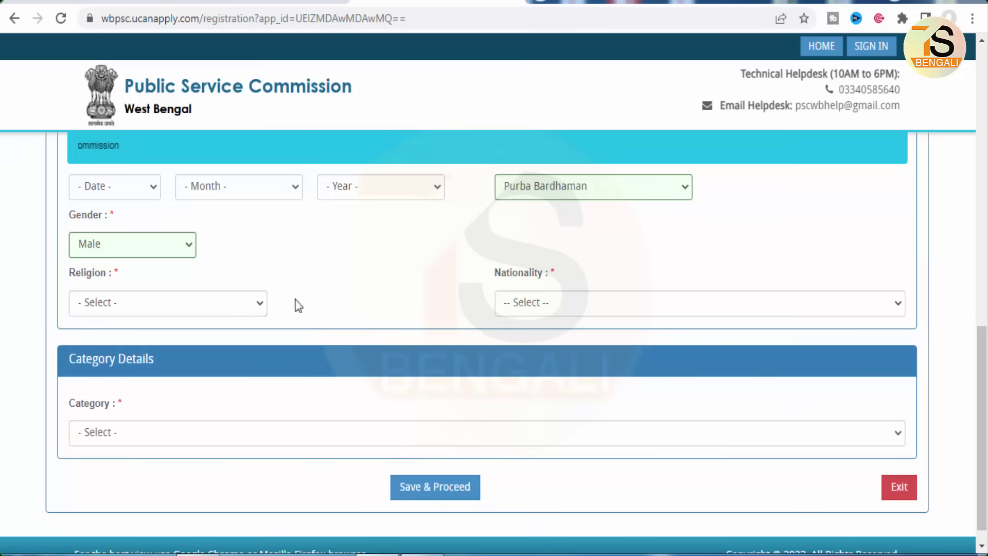
# Set the religion to Hindu and the nationality to Indian By Birth
pyautogui.click(146, 304)
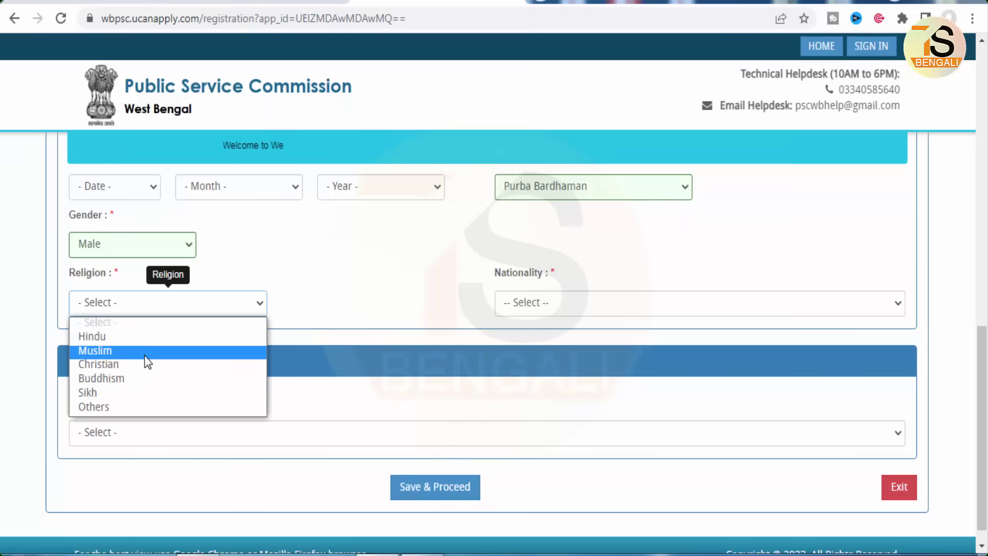
pyautogui.click(149, 336)
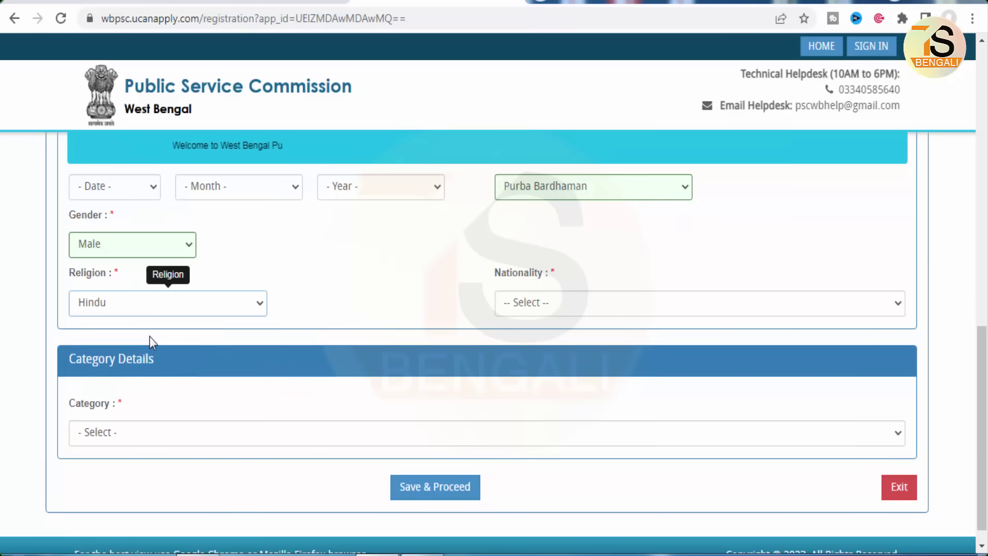
pyautogui.click(577, 304)
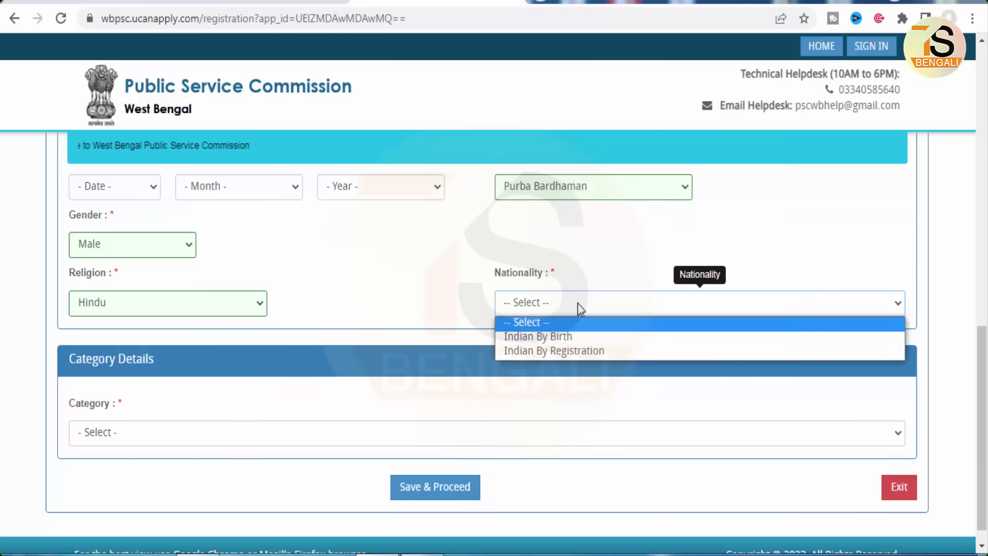
pyautogui.click(585, 337)
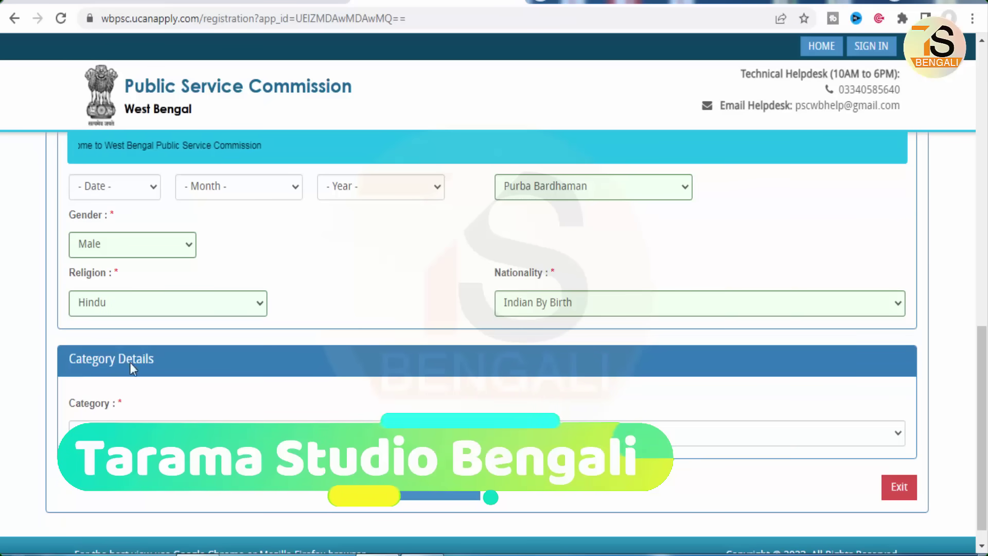
# Set the category to GENERAL and save the first stage of the registration to proceed
pyautogui.click(150, 435)
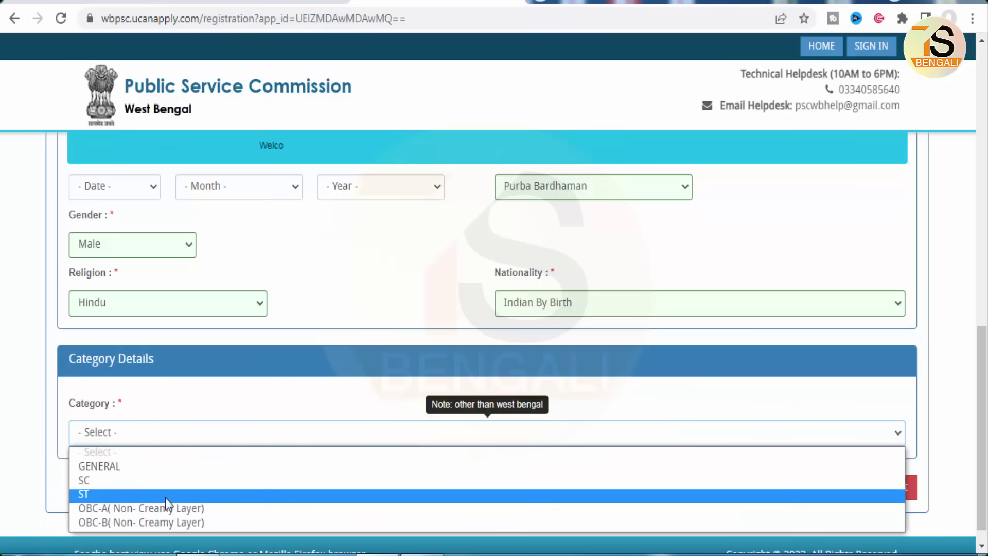
pyautogui.click(158, 467)
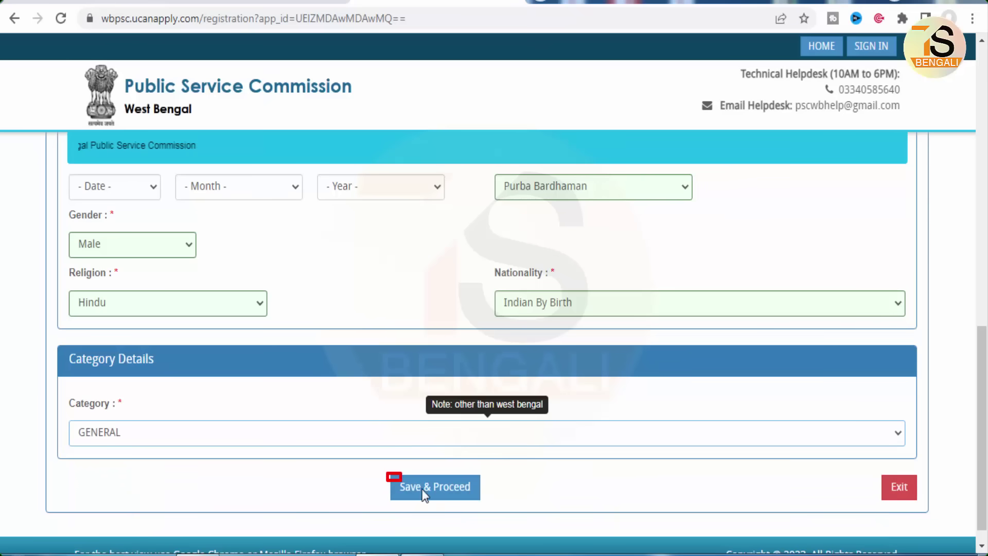
pyautogui.click(459, 486)
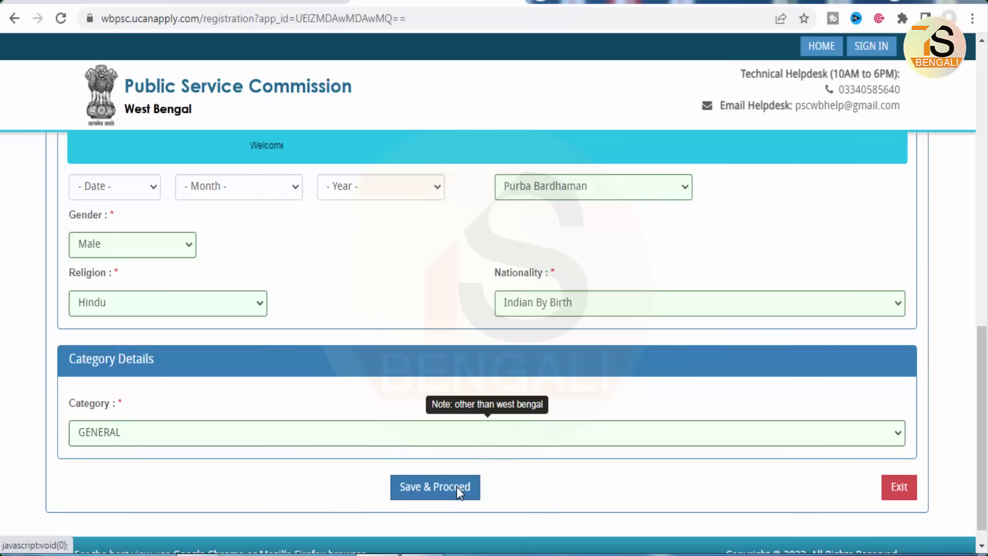
pyautogui.scroll(-1, 425, 472)
pyautogui.click(425, 472)
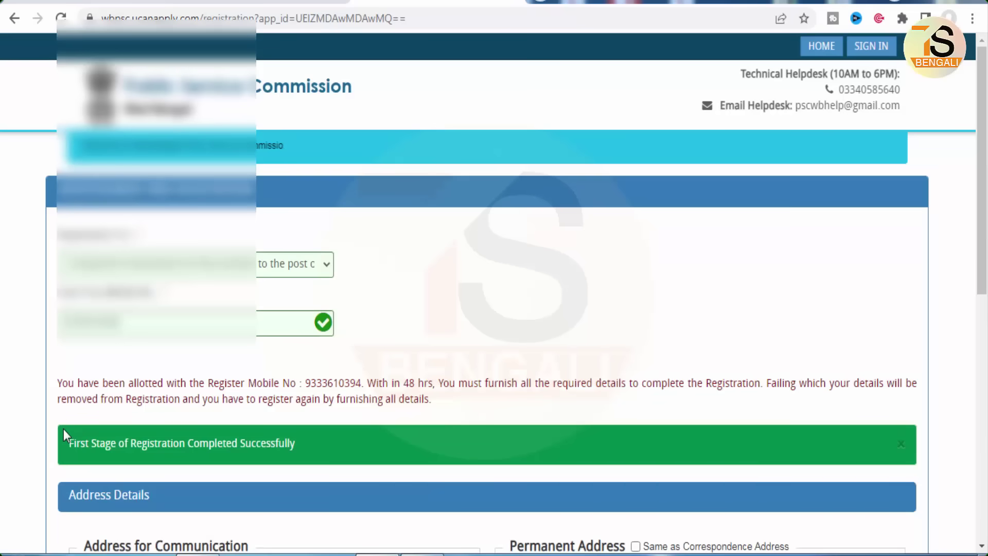
# Examine the Address Details page, including the communication and permanent address fields from address lines to pincode and the same-address option
pyautogui.moveTo(62, 429); pyautogui.dragTo(302, 461)
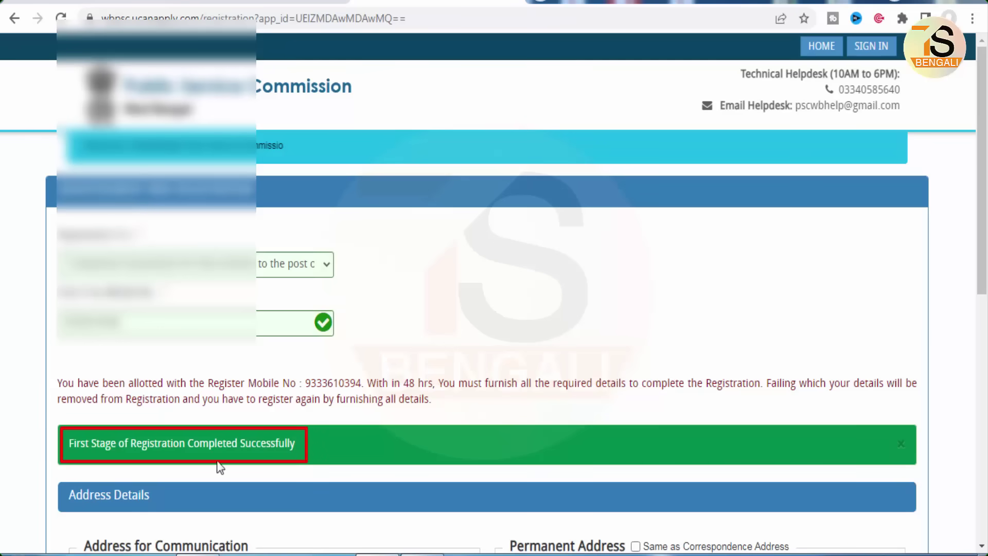
pyautogui.scroll(-3, 404, 380)
pyautogui.scroll(-3, 406, 375)
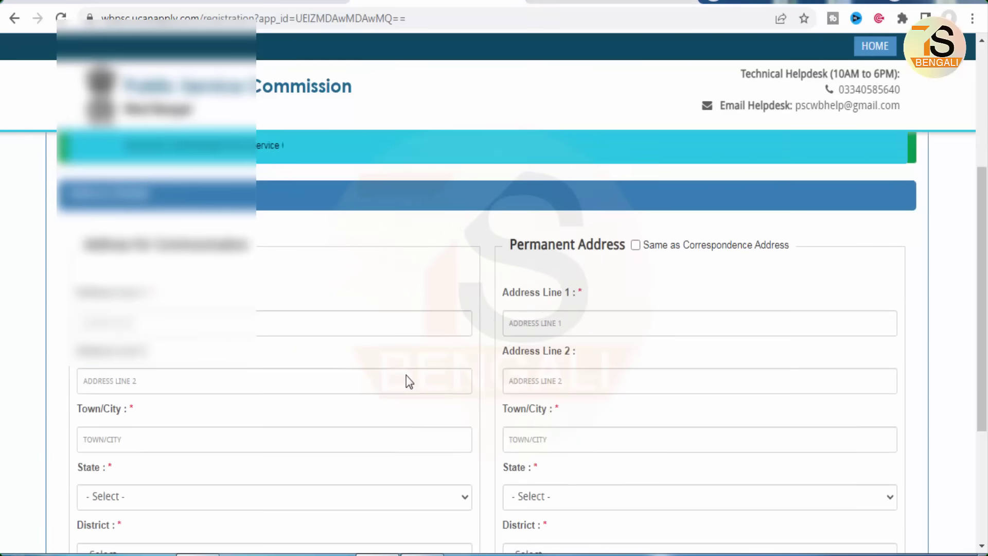
pyautogui.moveTo(55, 180); pyautogui.dragTo(184, 217)
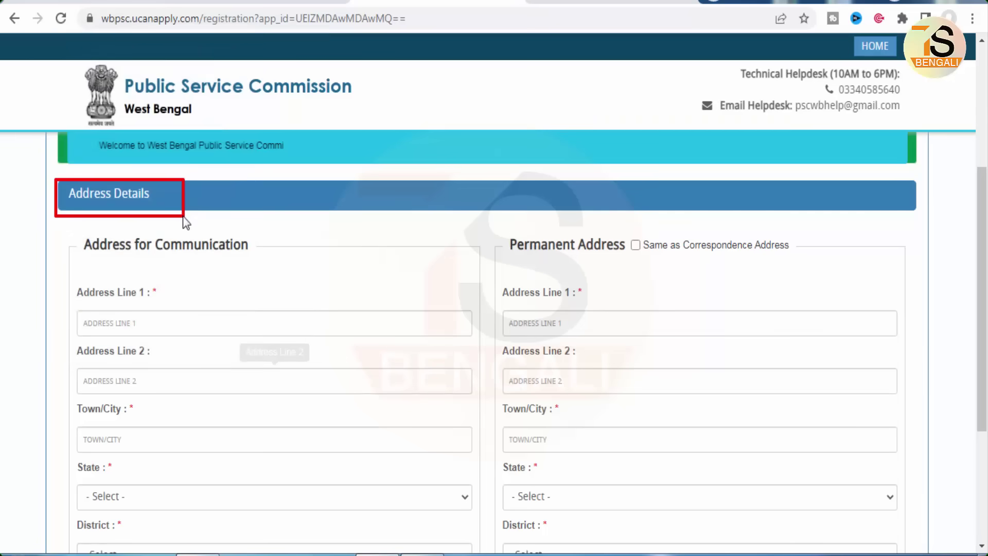
pyautogui.moveTo(77, 235)
pyautogui.mouseDown()
pyautogui.moveTo(139, 262)
pyautogui.moveTo(261, 264)
pyautogui.mouseUp()
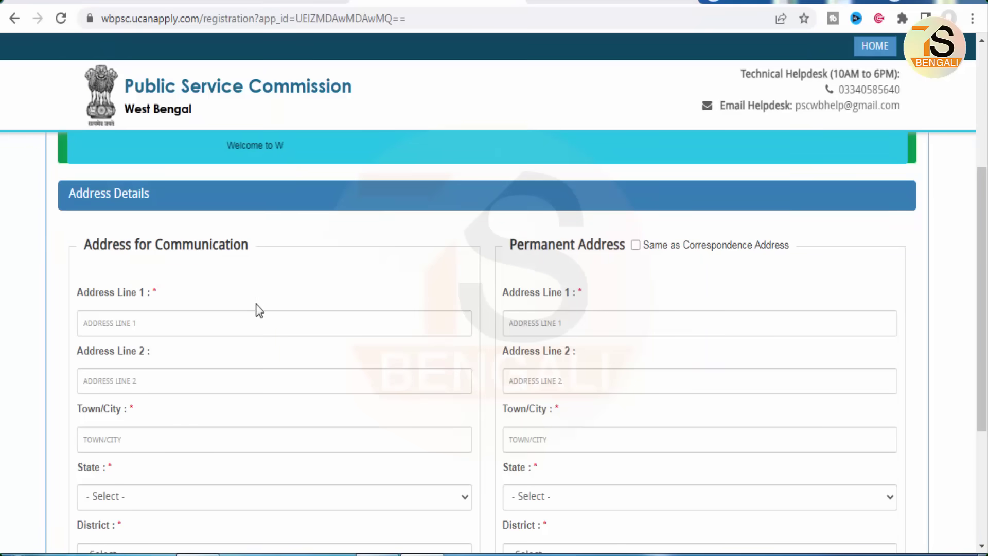
pyautogui.scroll(-3, 257, 298)
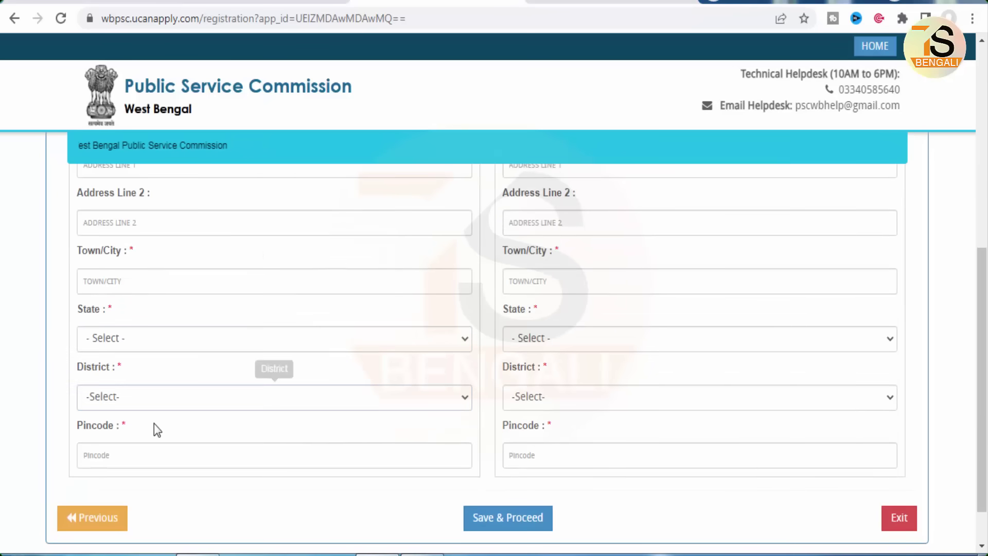
pyautogui.click(253, 452)
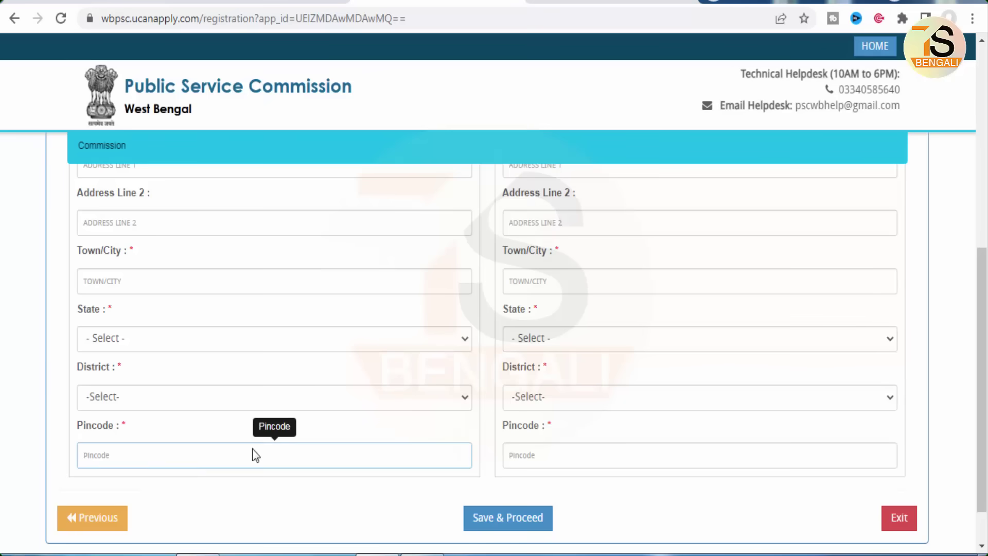
pyautogui.scroll(5, 268, 437)
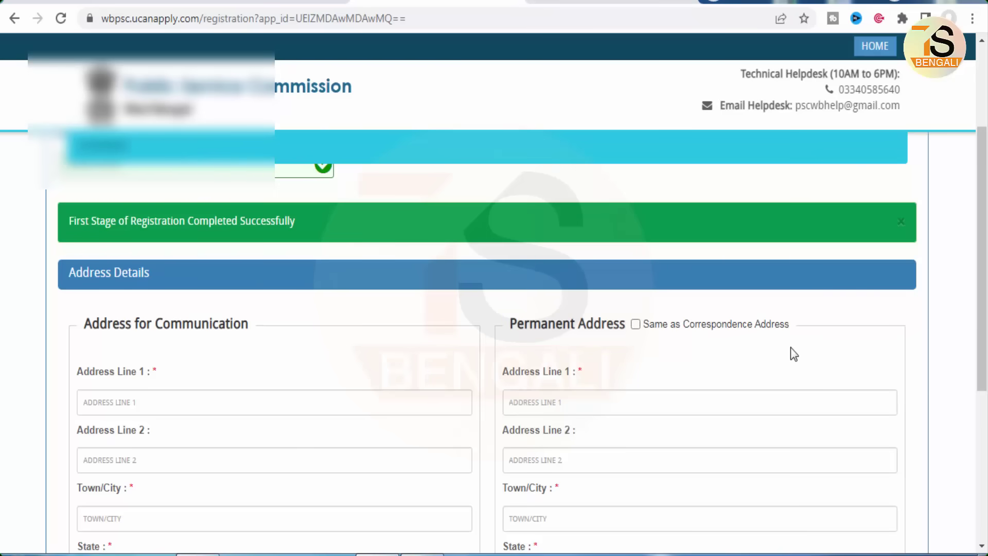
# Examine the rest of the address form and the photograph and signature upload instructions on dimensions, scan resolution, file size and format
pyautogui.scroll(-3, 793, 358)
pyautogui.scroll(-2, 795, 363)
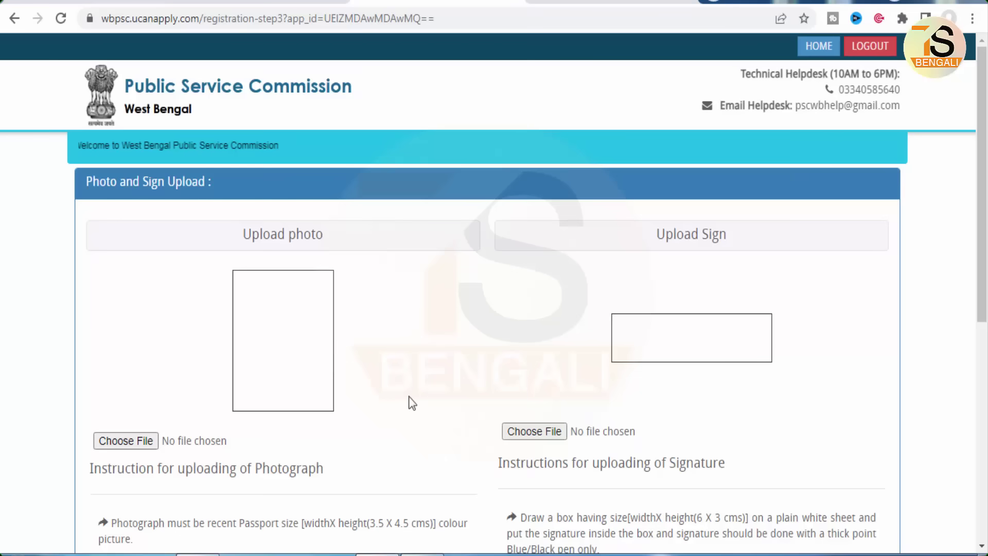
pyautogui.scroll(-2, 427, 393)
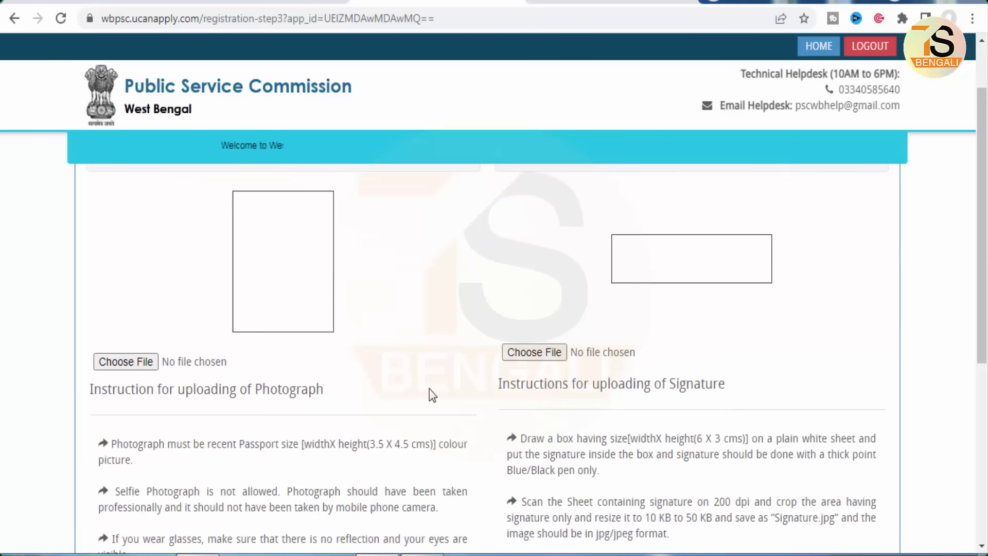
pyautogui.scroll(-5, 429, 388)
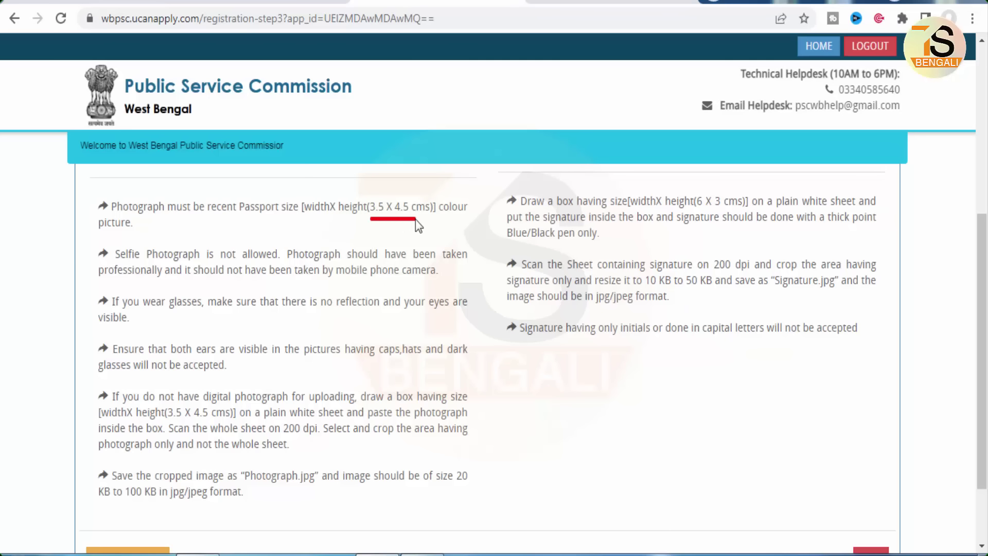
pyautogui.moveTo(433, 219); pyautogui.dragTo(436, 221)
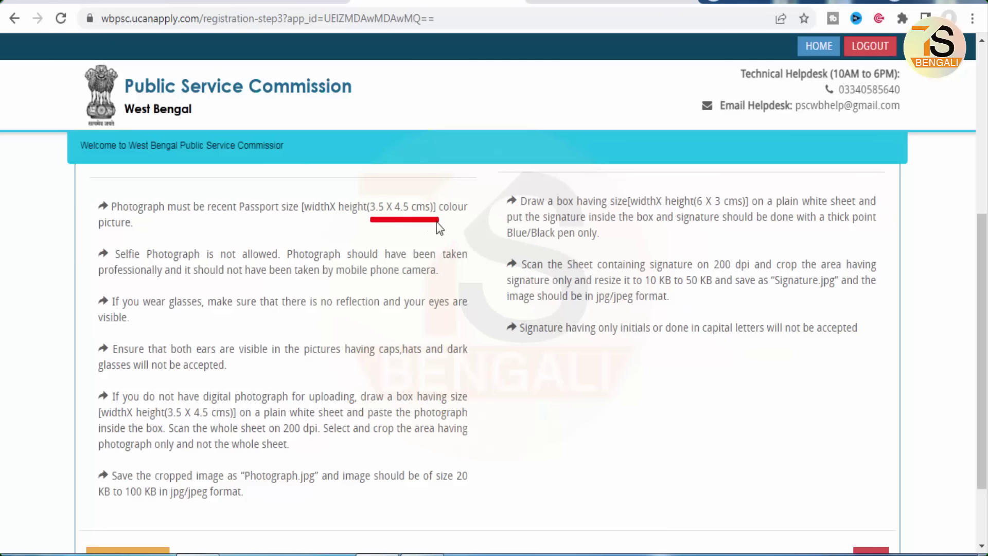
pyautogui.moveTo(289, 437); pyautogui.dragTo(315, 437)
pyautogui.moveTo(129, 503); pyautogui.dragTo(213, 506)
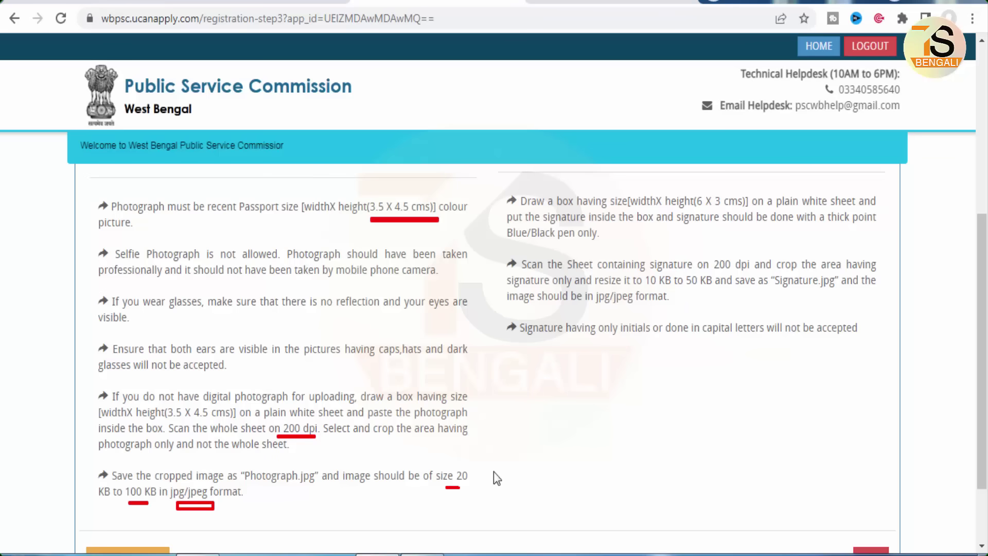
pyautogui.scroll(2, 538, 451)
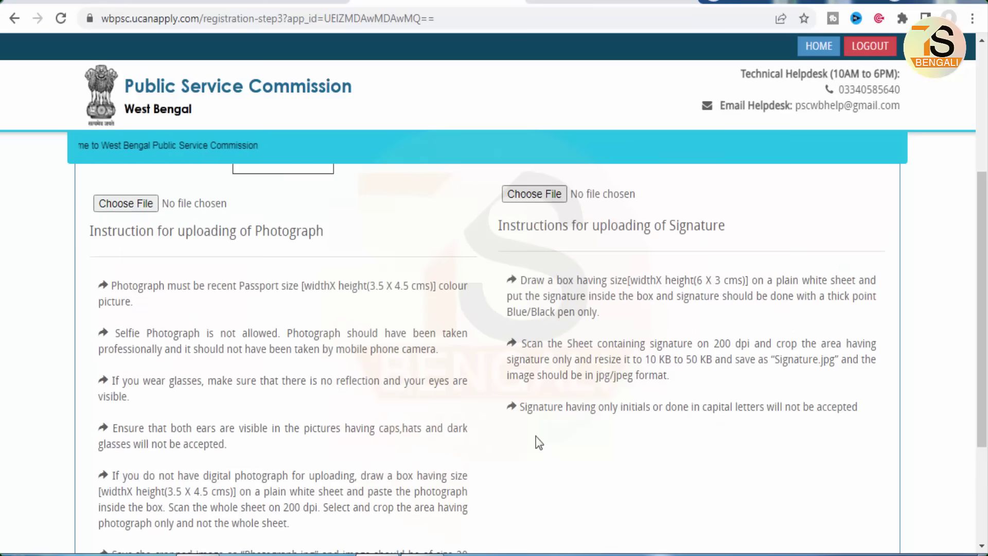
pyautogui.moveTo(696, 289); pyautogui.dragTo(743, 291)
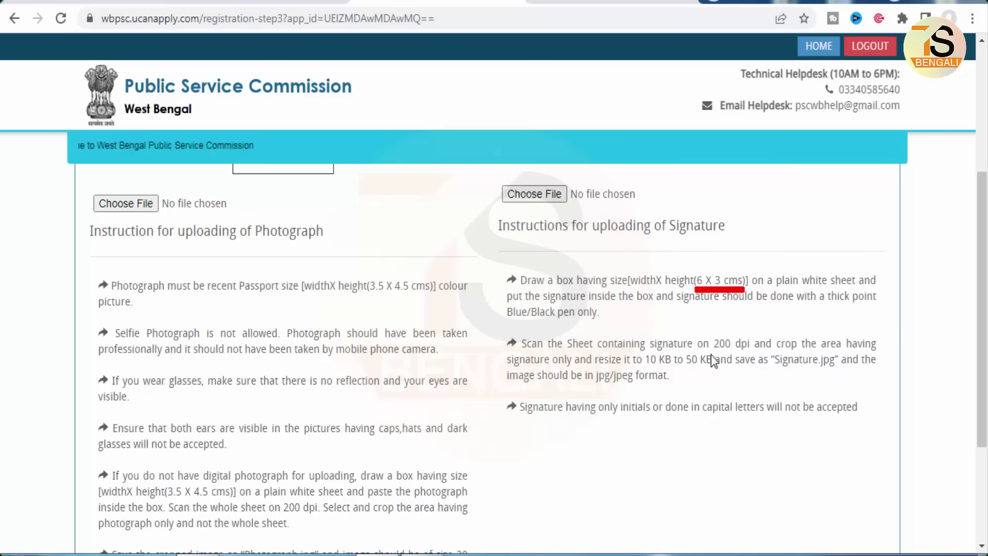
pyautogui.moveTo(741, 354); pyautogui.dragTo(742, 353)
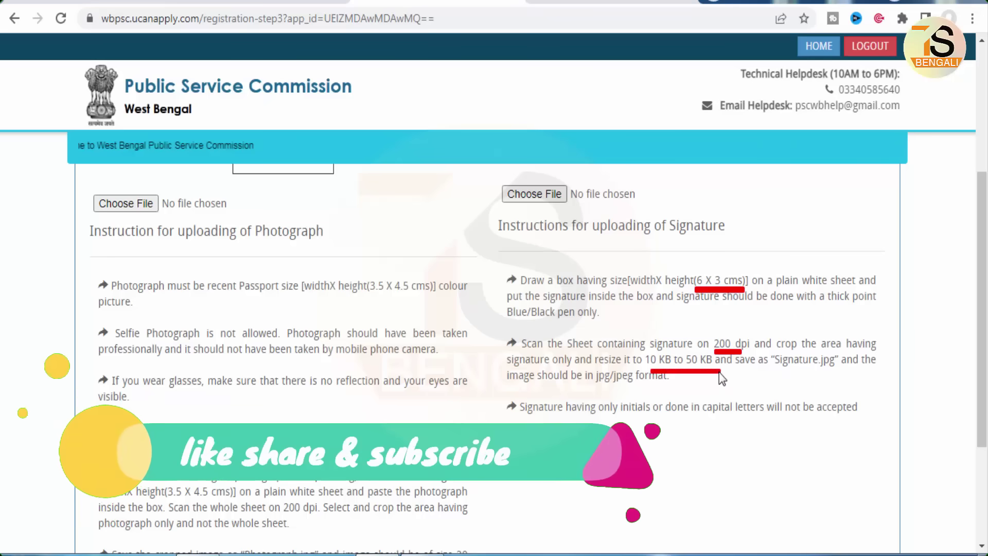
pyautogui.scroll(3, 725, 396)
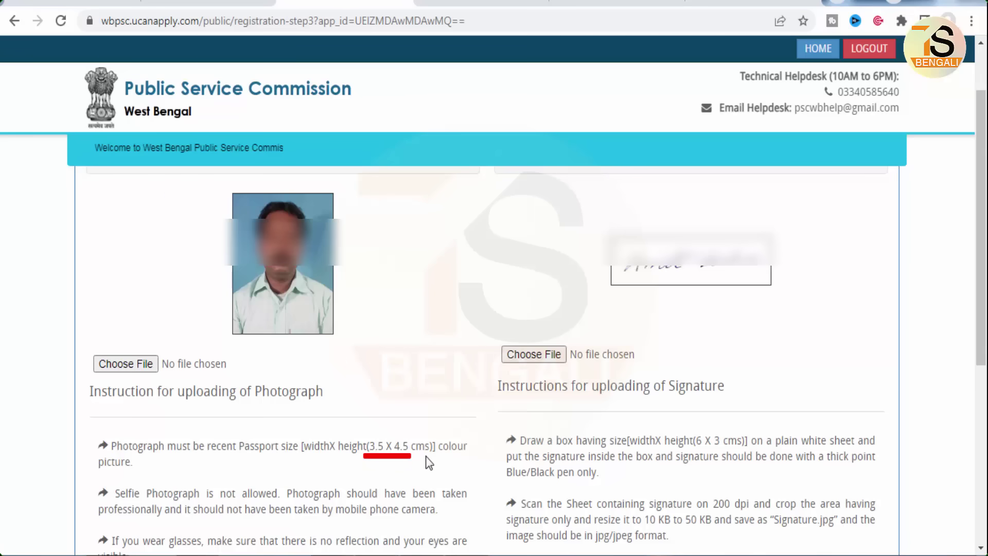
# Check the uploaded photograph and signature against the upload instructions, and save them to proceed to the registration preview
pyautogui.moveTo(215, 185); pyautogui.dragTo(347, 349)
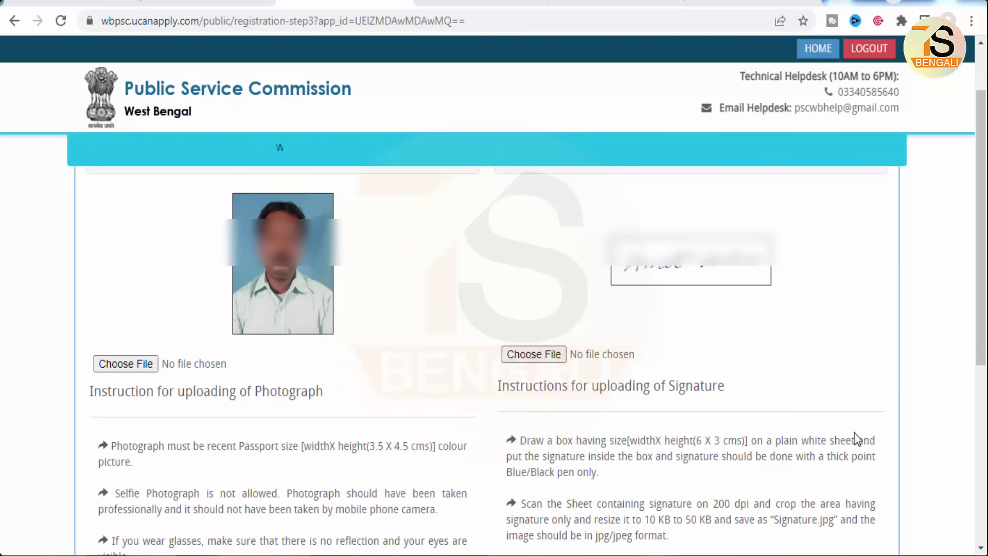
pyautogui.moveTo(697, 449); pyautogui.dragTo(727, 449)
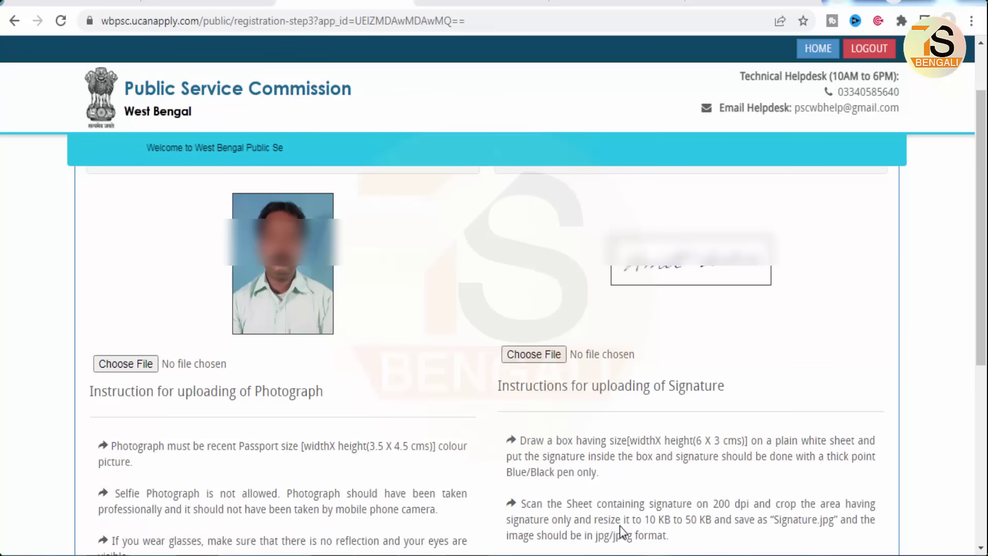
pyautogui.moveTo(657, 529); pyautogui.dragTo(703, 528)
pyautogui.moveTo(594, 219); pyautogui.dragTo(793, 304)
pyautogui.press('Escape')
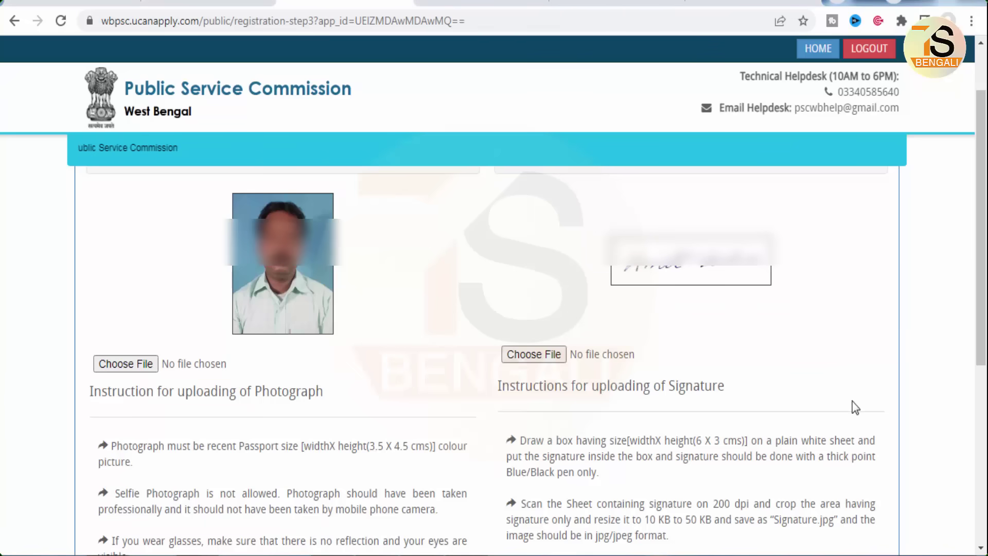
pyautogui.scroll(-6, 856, 408)
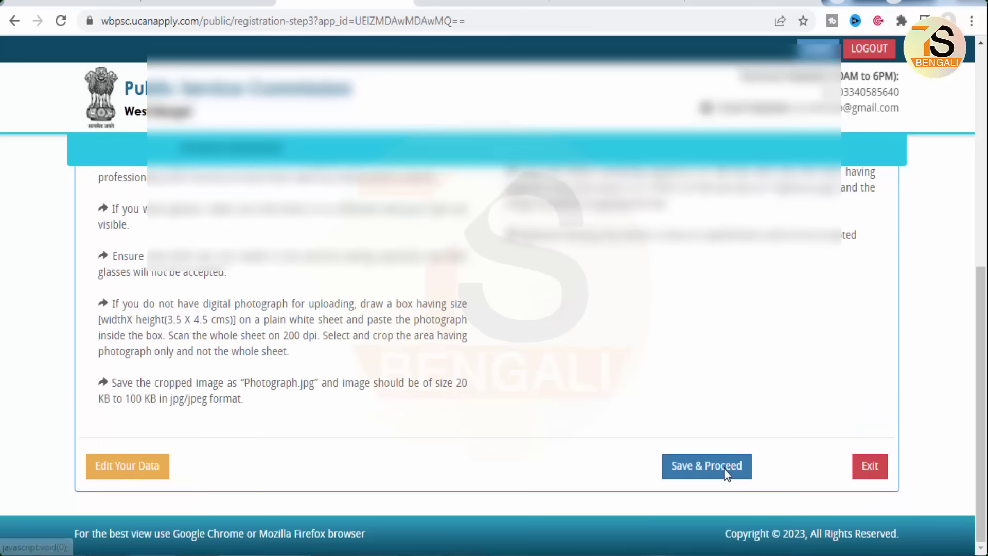
pyautogui.click(724, 469)
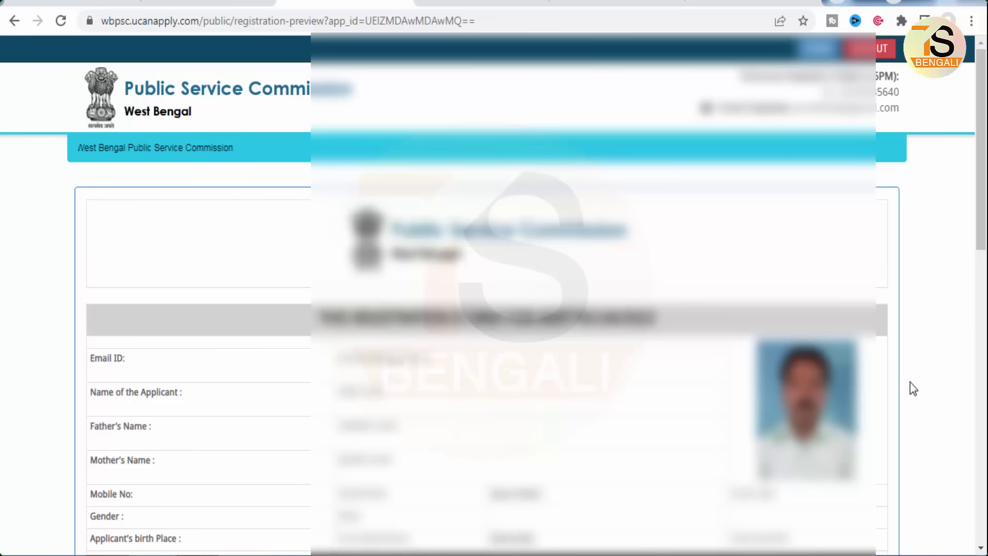
# Review the registration preview, accept the declaration, and save the registration, confirming that the details are correct
pyautogui.scroll(-3, 910, 382)
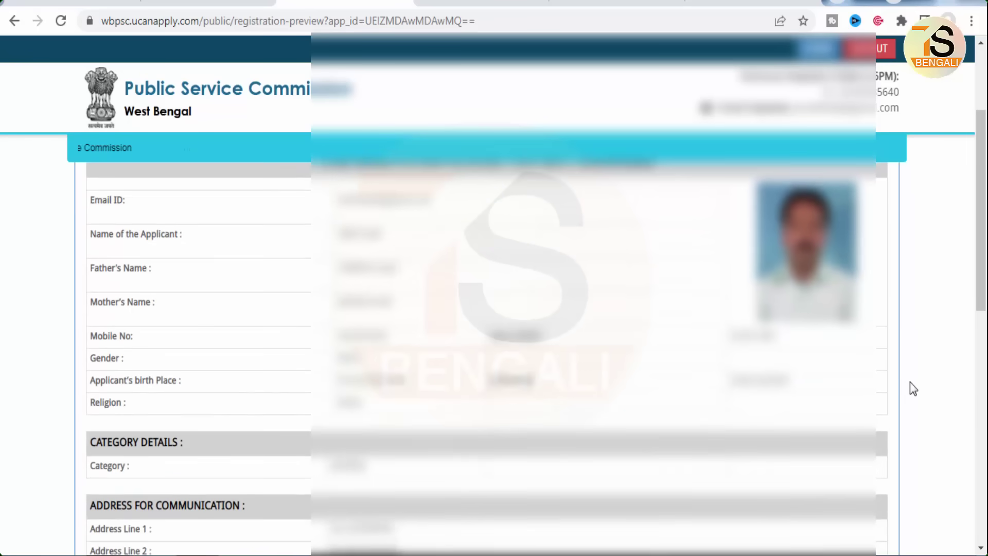
pyautogui.scroll(-6, 910, 382)
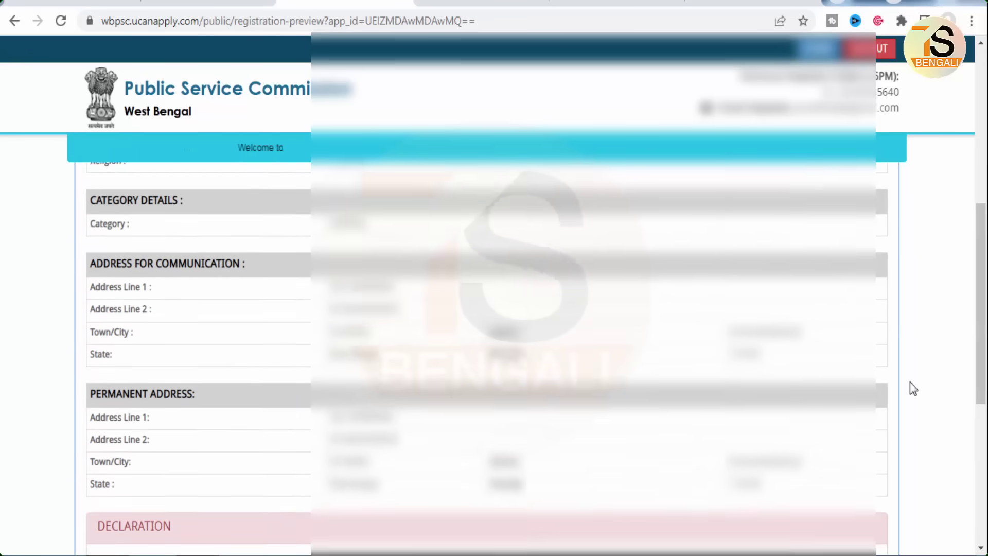
pyautogui.scroll(-5, 909, 382)
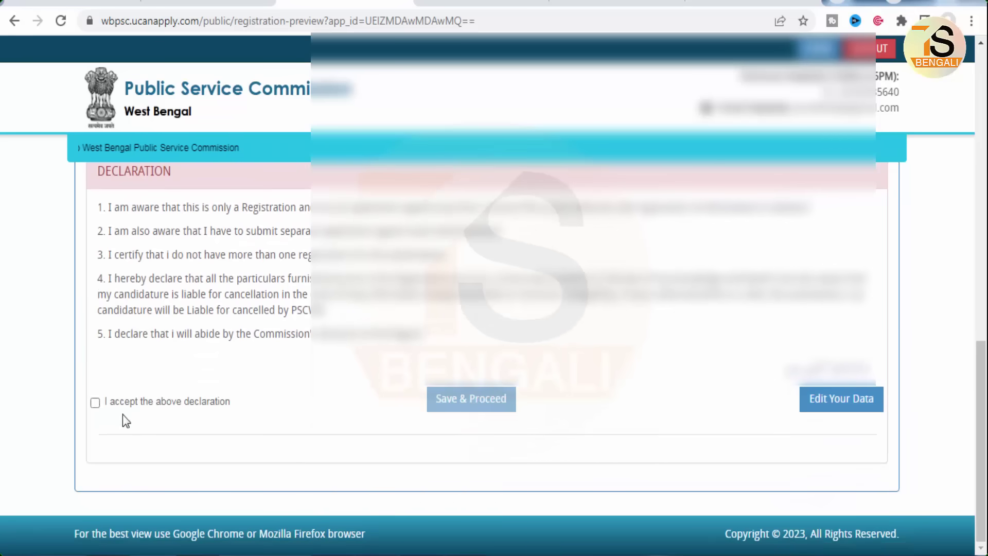
pyautogui.click(95, 403)
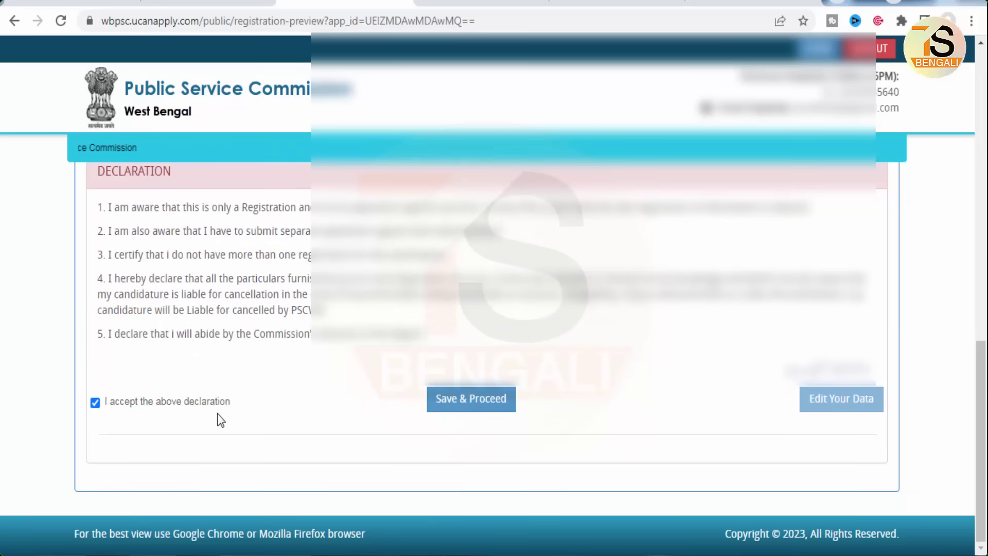
pyautogui.click(466, 403)
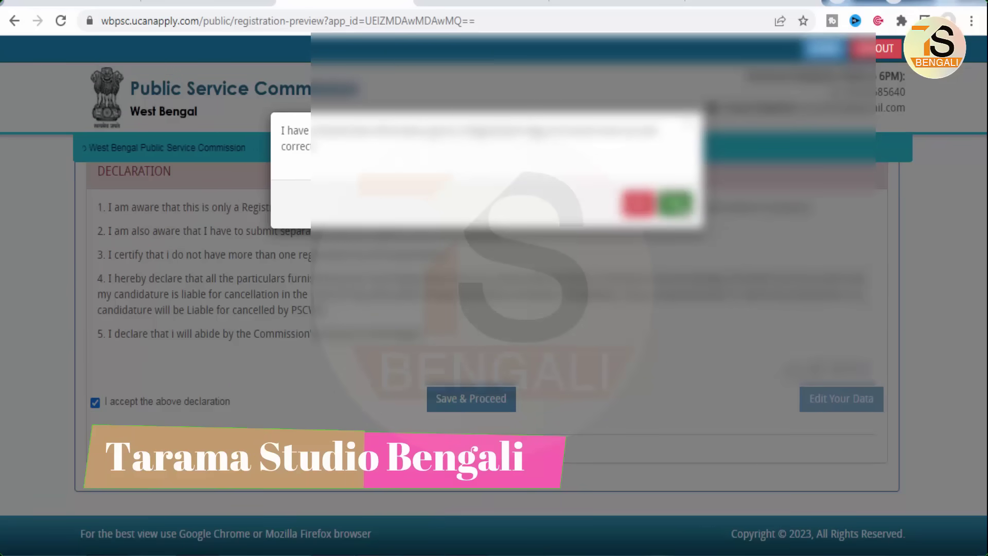
pyautogui.click(674, 205)
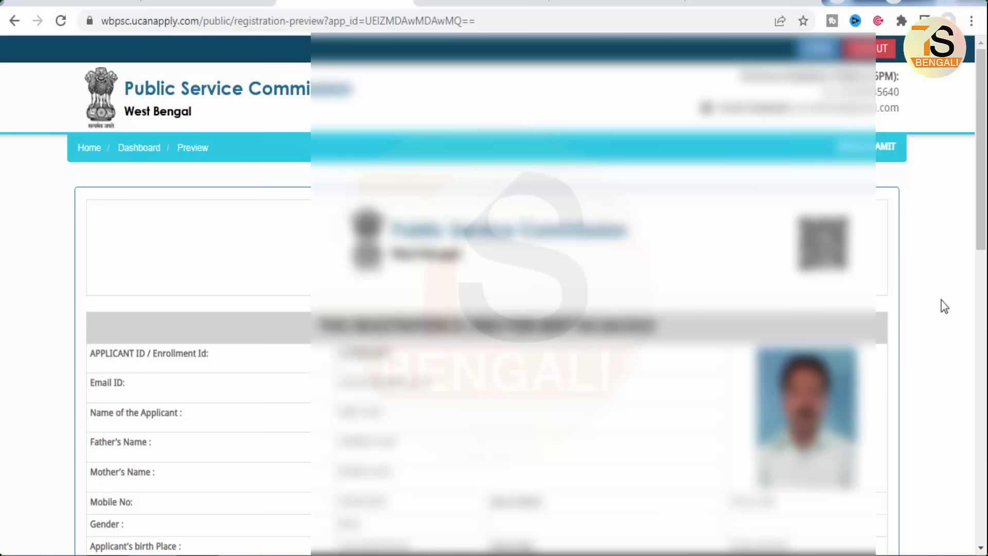
# Print the completed registration form from the end of its preview
pyautogui.scroll(-6, 944, 306)
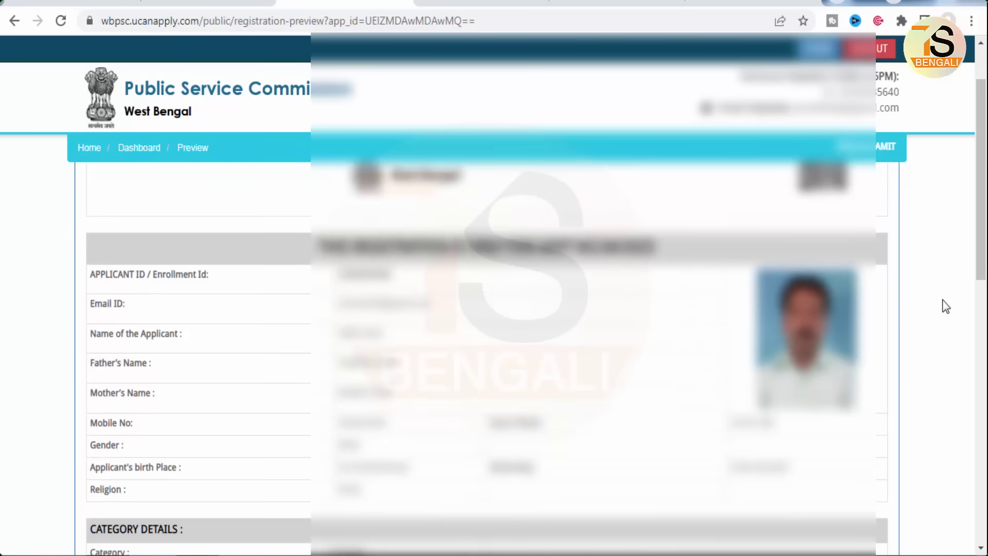
pyautogui.scroll(-8, 946, 306)
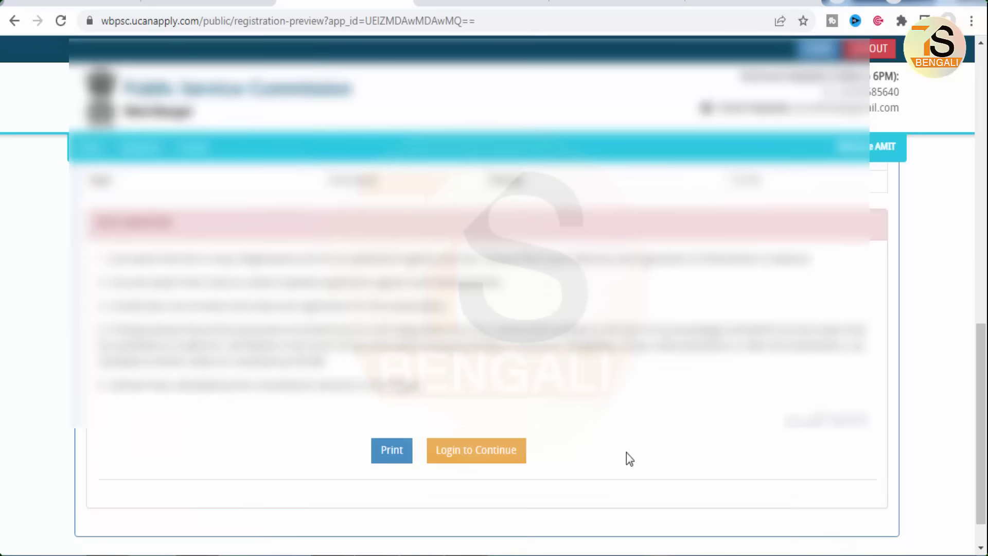
pyautogui.click(392, 456)
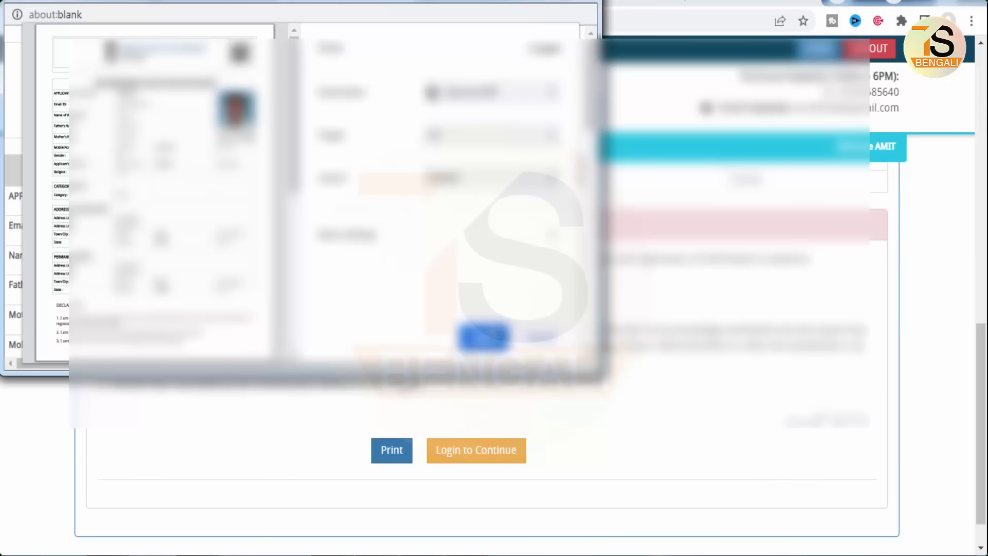
pyautogui.click(483, 337)
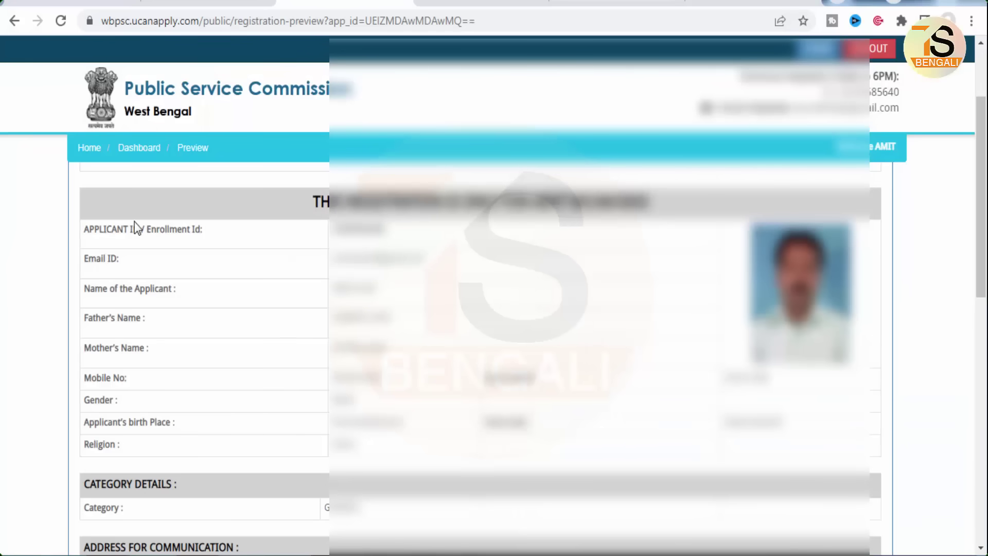
# Locate the Applicant ID / Enrollment Id on the registration and sign in with it, the account password and the captcha answer
pyautogui.moveTo(81, 217); pyautogui.dragTo(213, 243)
pyautogui.moveTo(327, 218); pyautogui.dragTo(403, 243)
pyautogui.press('Escape')
pyautogui.scroll(-12, 914, 374)
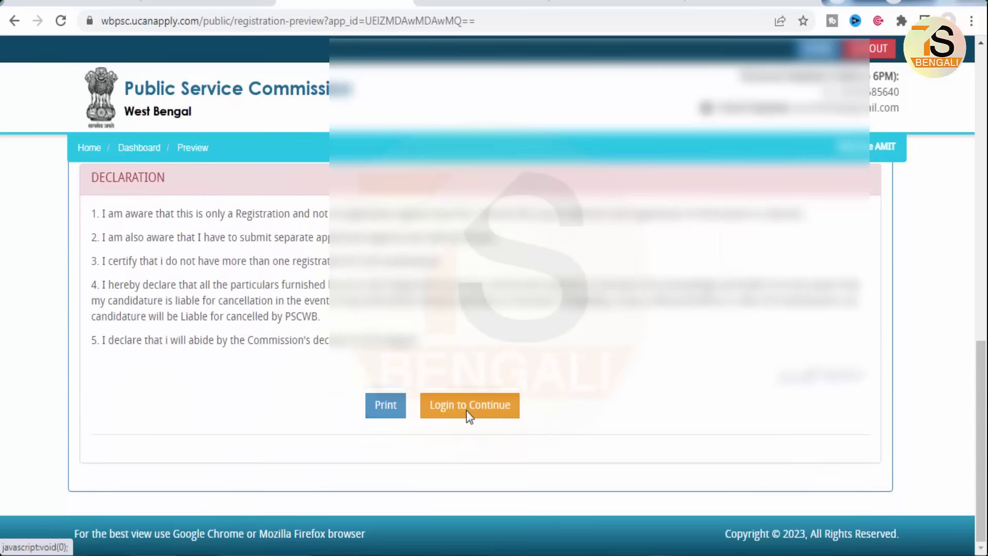
pyautogui.click(473, 410)
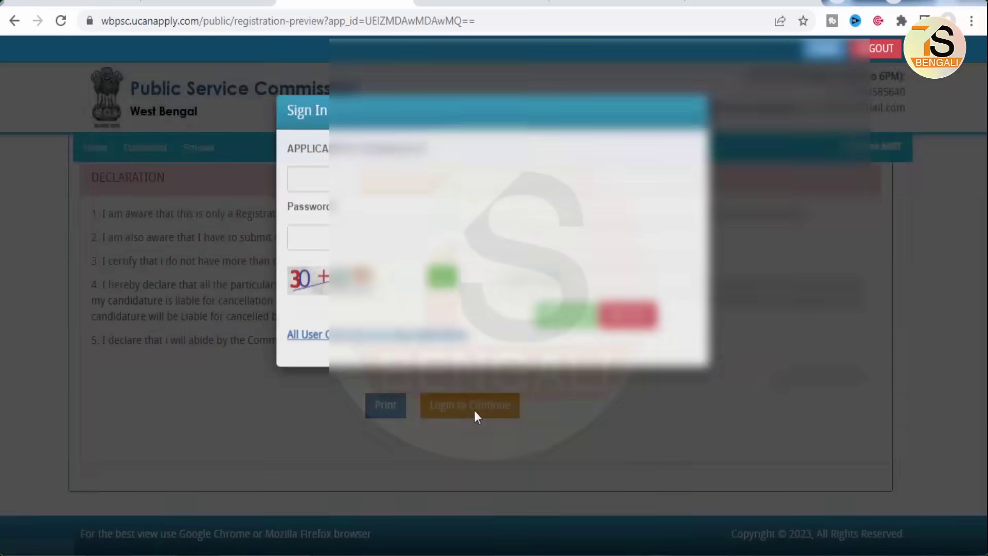
pyautogui.click(325, 197)
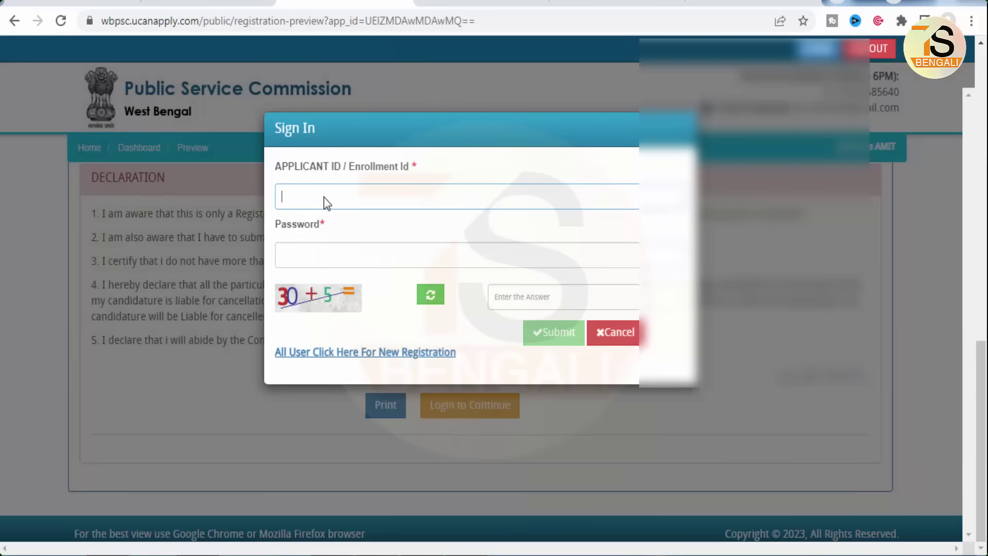
pyautogui.click(335, 257)
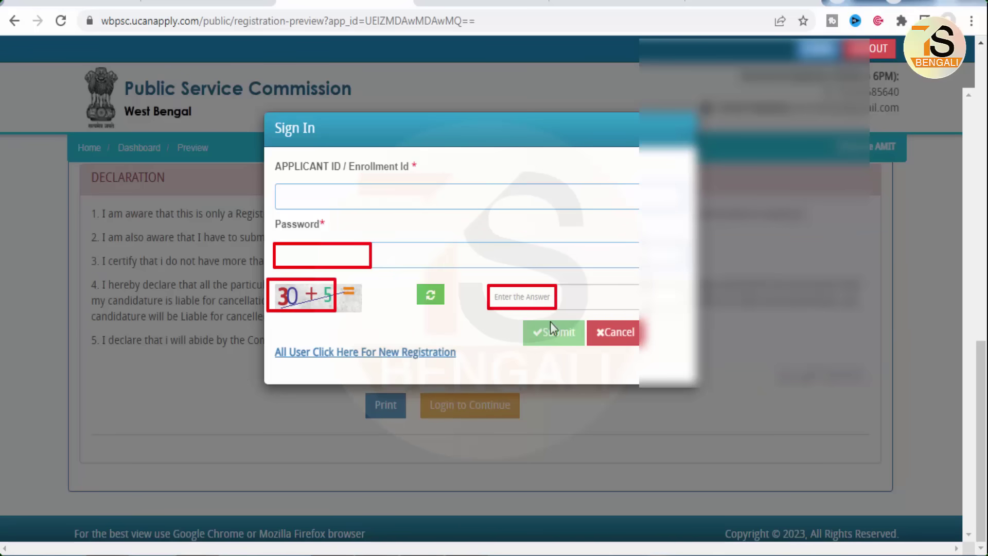
pyautogui.click(555, 336)
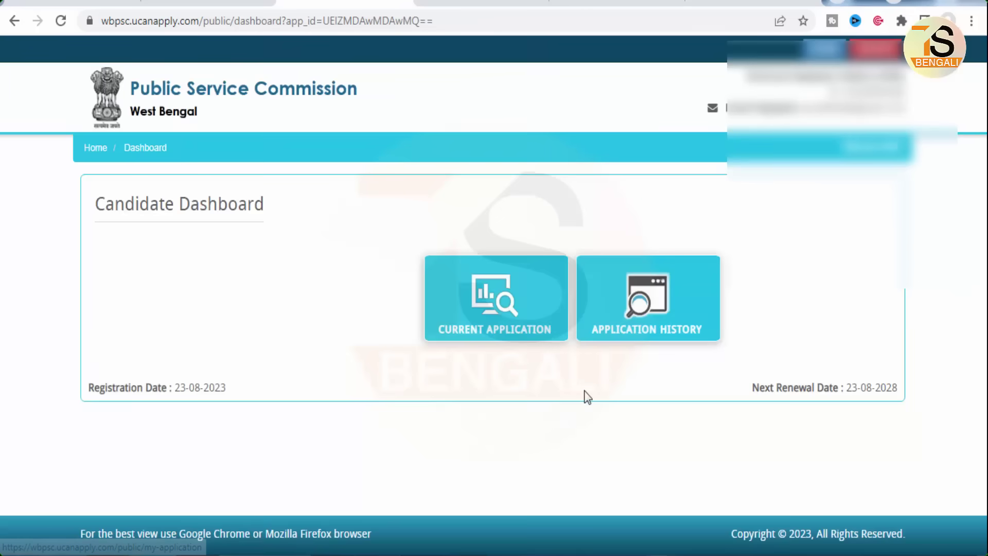
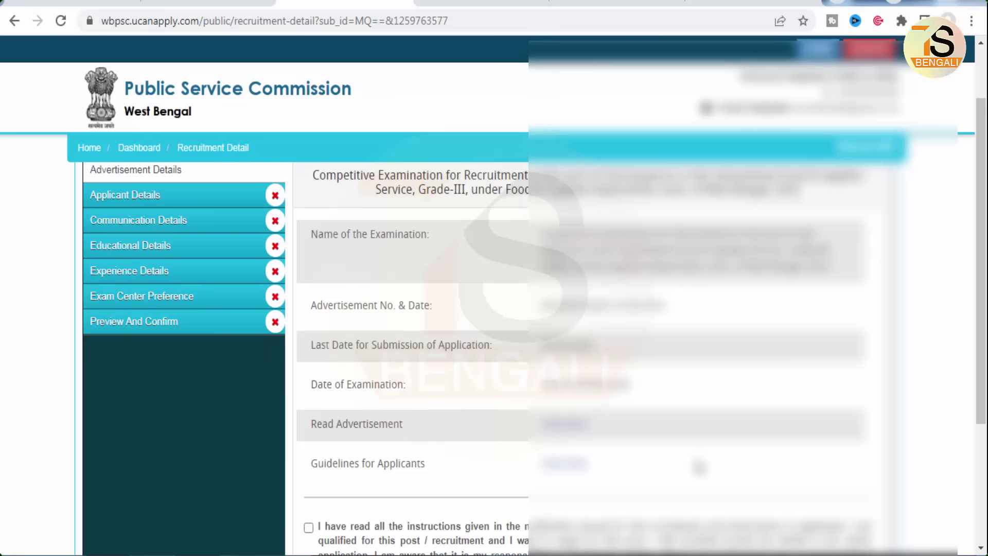
# Accept the statement about having read the recruitment instructions and proceed to the application for the Food & Supplies examination
pyautogui.scroll(-2, 699, 466)
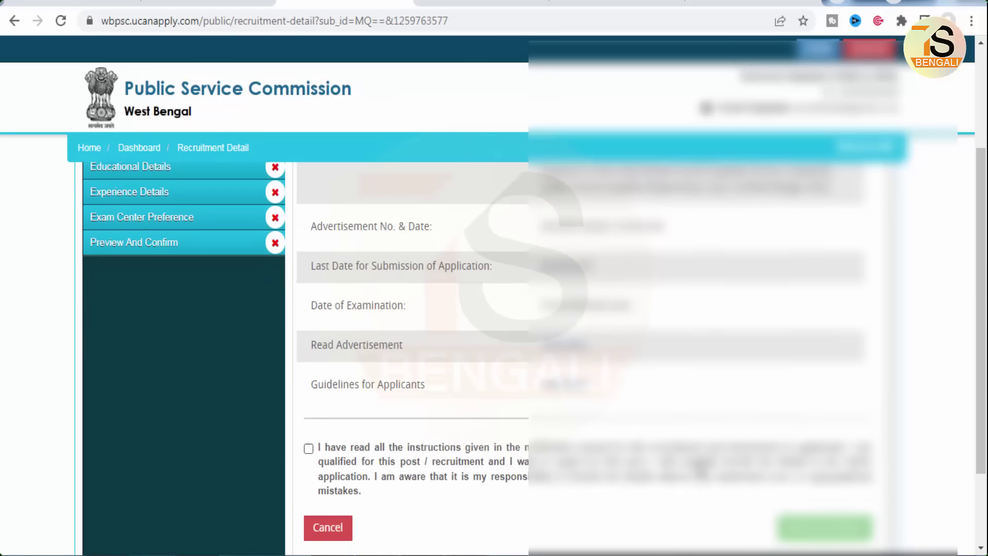
pyautogui.scroll(-2, 699, 466)
pyautogui.click(308, 370)
pyautogui.click(828, 452)
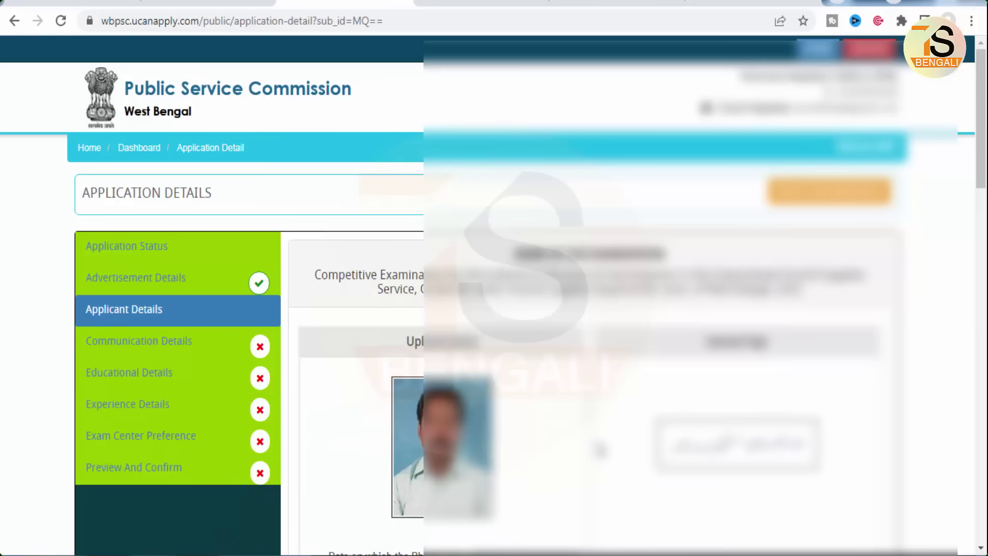
# Answer Yes for ability to read, write and speak Bengali, No for Nepali, and set the mother tongue to BENGALI
pyautogui.scroll(-10, 600, 450)
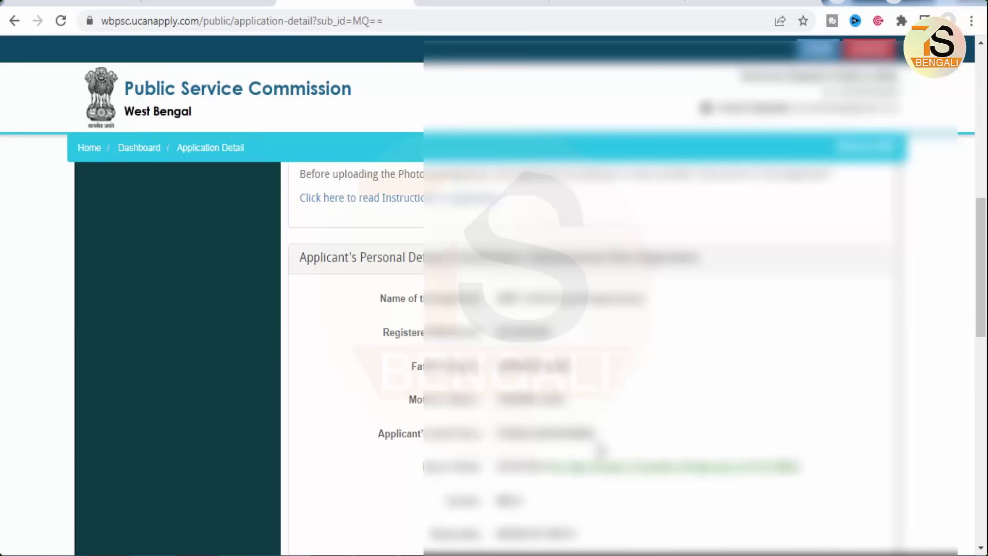
pyautogui.scroll(-2, 601, 450)
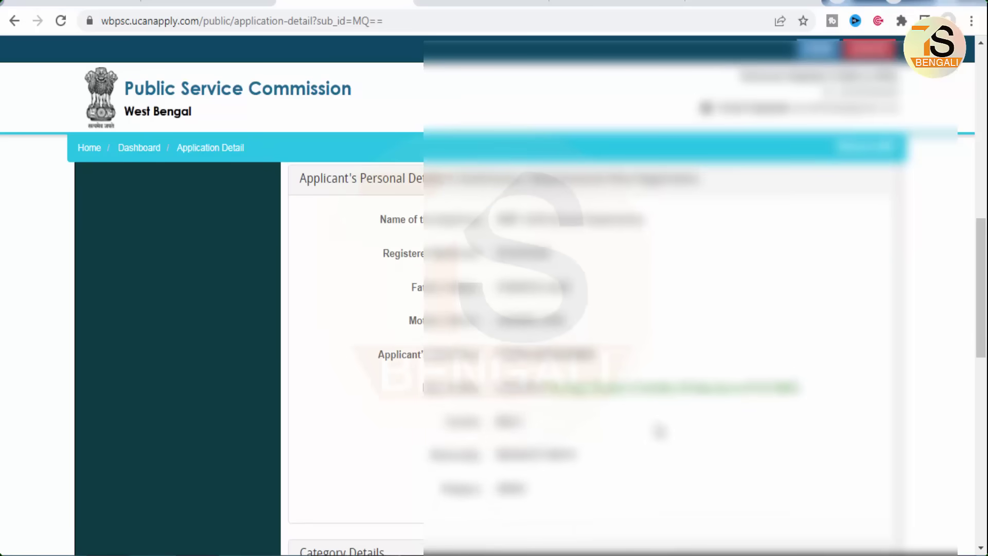
pyautogui.scroll(-2, 657, 432)
pyautogui.scroll(-5, 658, 432)
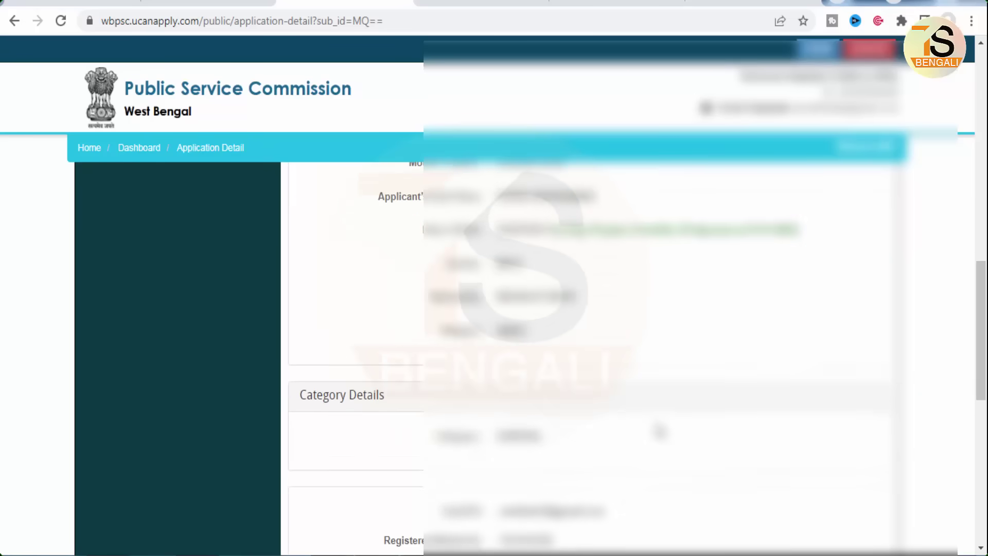
pyautogui.scroll(-2, 658, 432)
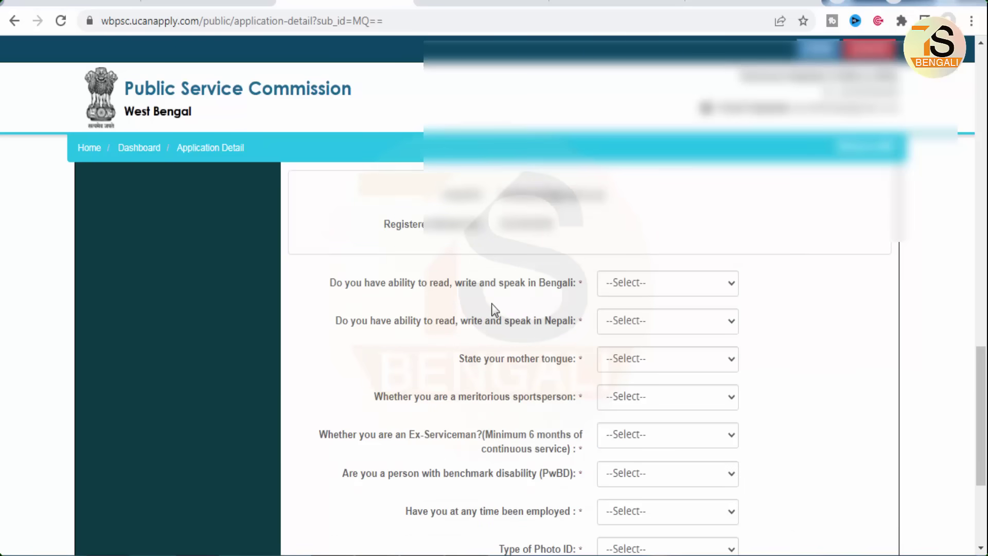
pyautogui.click(655, 285)
pyautogui.click(639, 316)
pyautogui.click(617, 360)
pyautogui.click(646, 318)
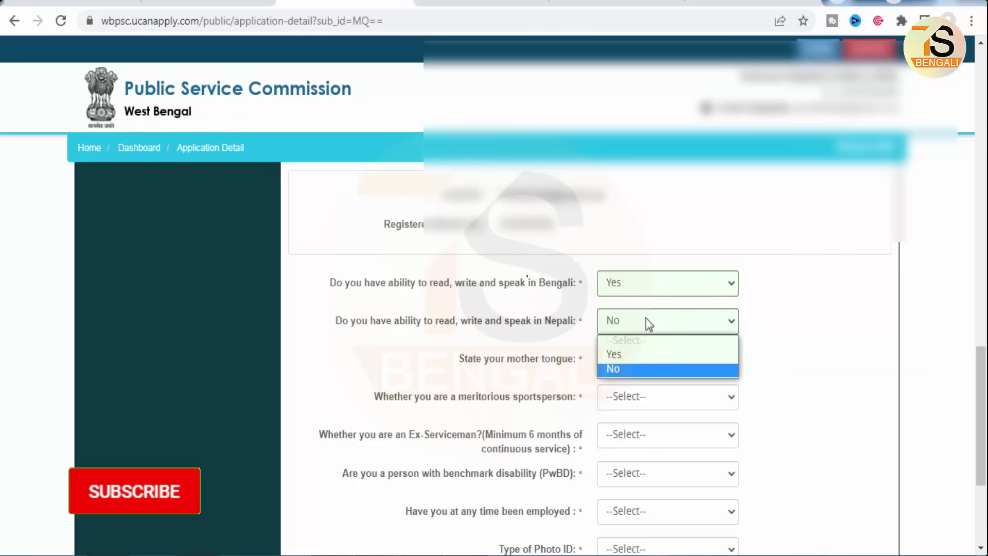
pyautogui.click(636, 369)
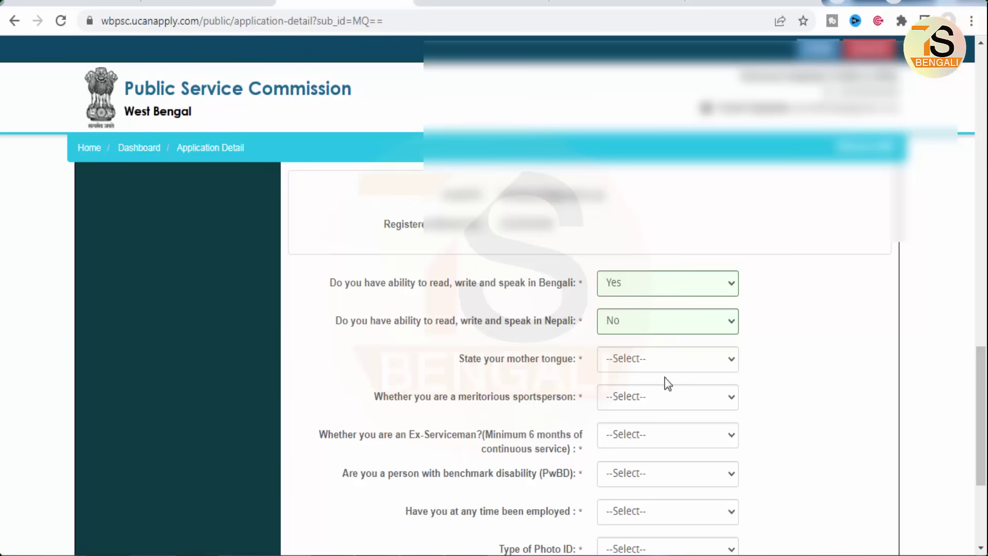
pyautogui.click(651, 358)
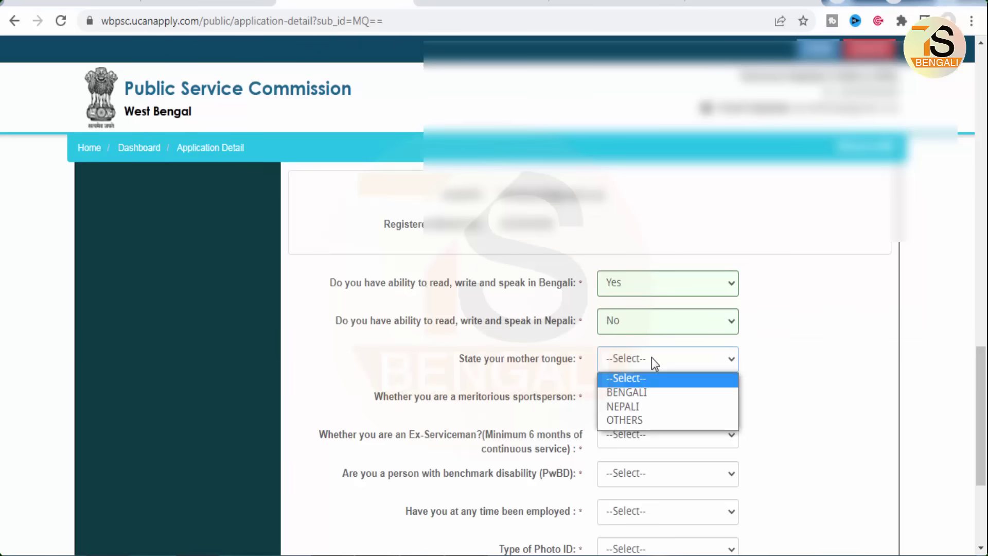
pyautogui.click(646, 390)
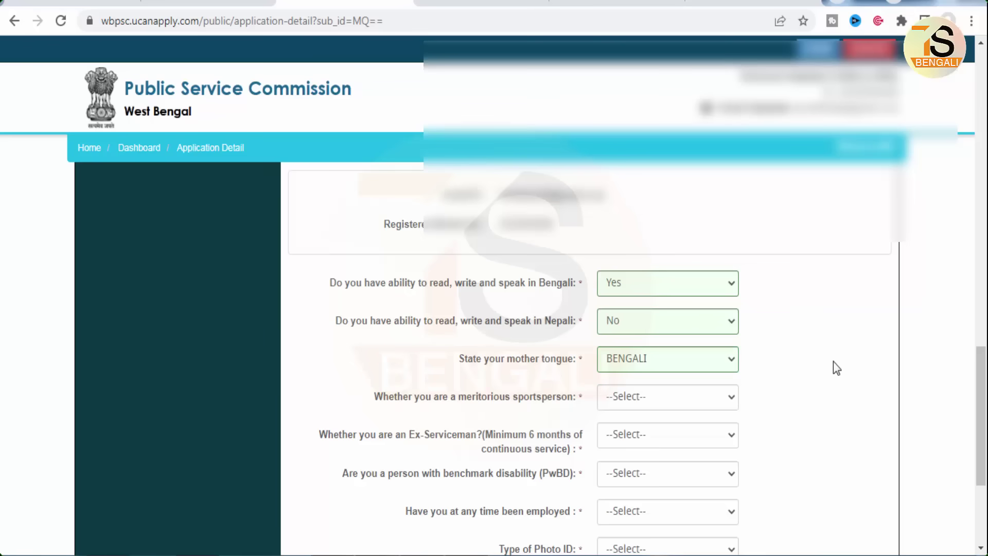
# Answer No to the question about being a meritorious sportsperson
pyautogui.scroll(-2, 831, 361)
pyautogui.press('Tab')
pyautogui.press('Down')
pyautogui.click(860, 305)
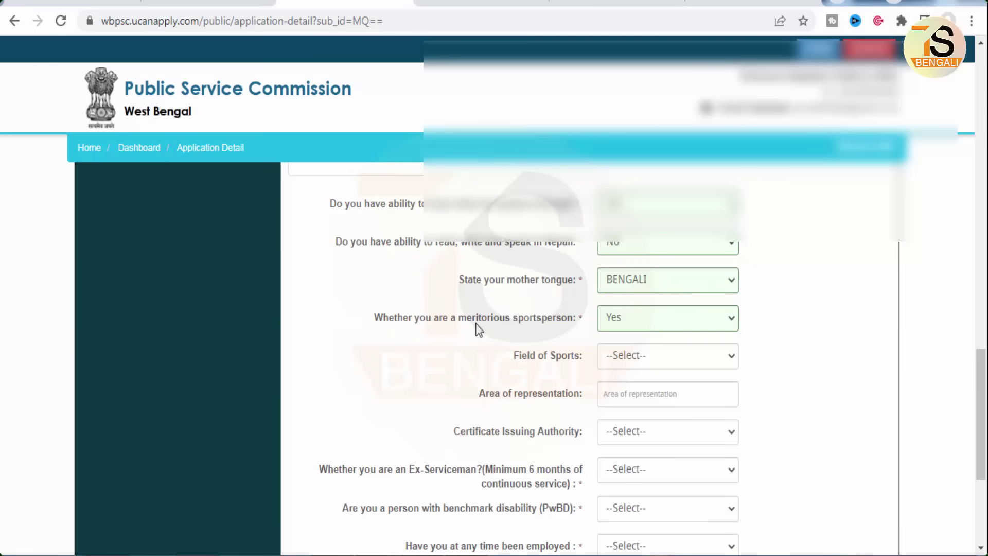
pyautogui.click(647, 325)
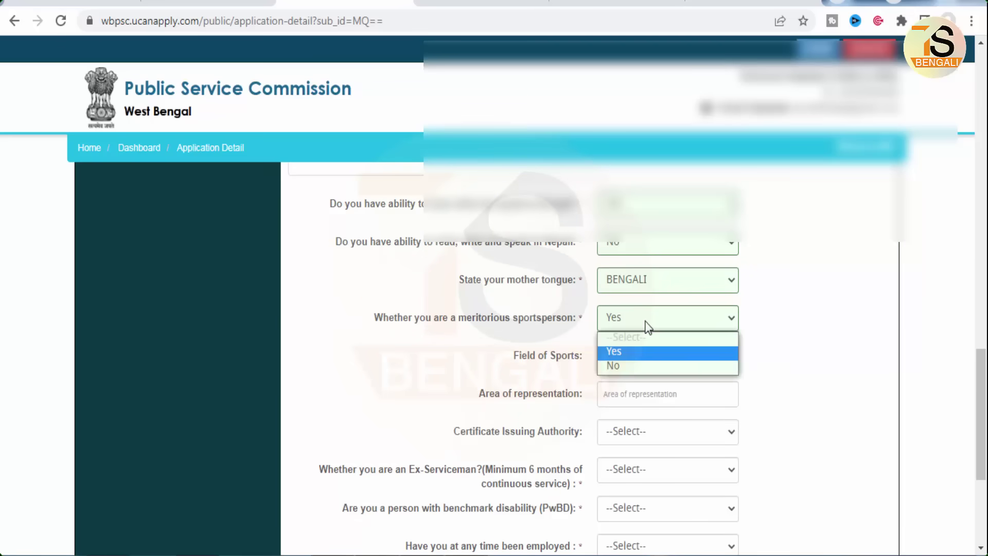
pyautogui.click(619, 365)
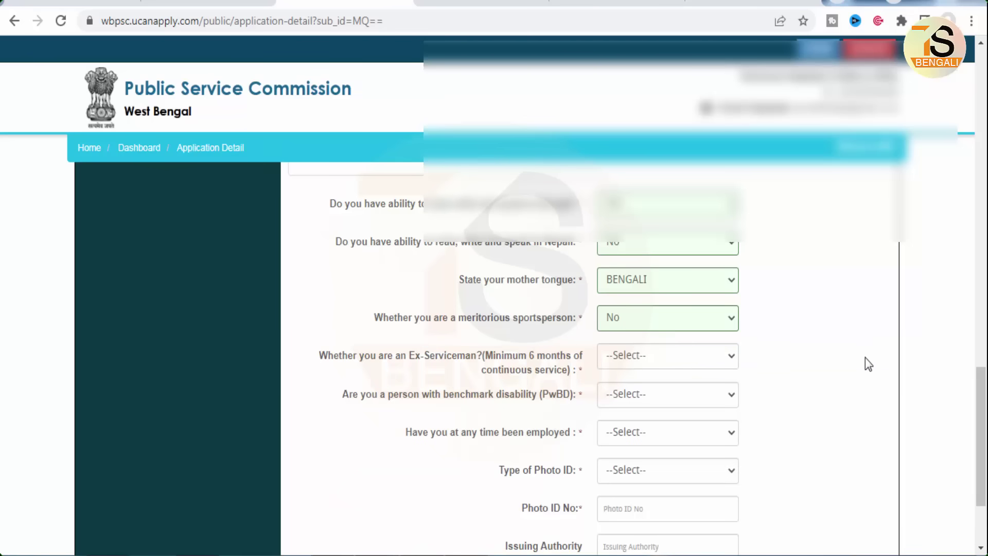
# Answer No to the questions about being an Ex-Serviceman, having a benchmark disability (PwBD), and having been employed at any time
pyautogui.click(672, 353)
pyautogui.click(639, 405)
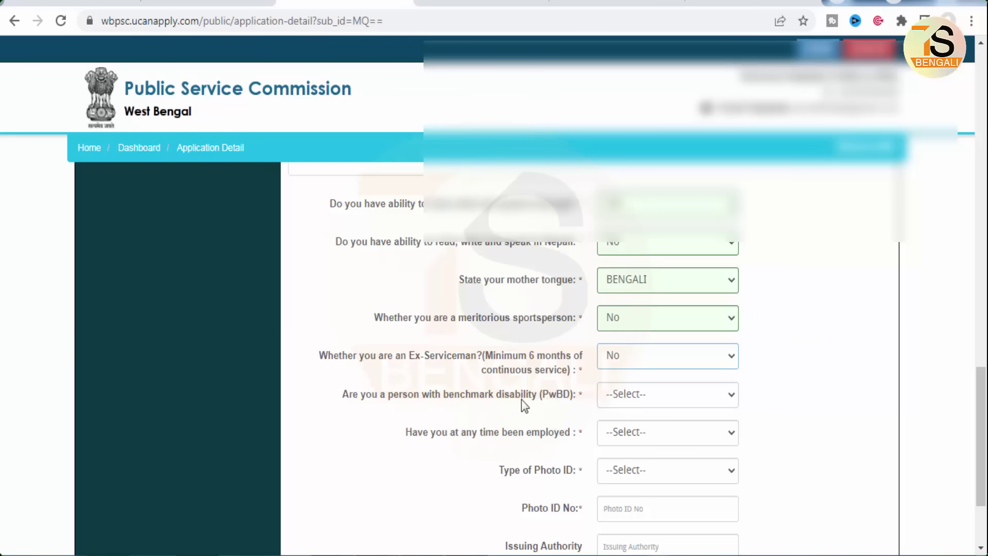
pyautogui.click(638, 394)
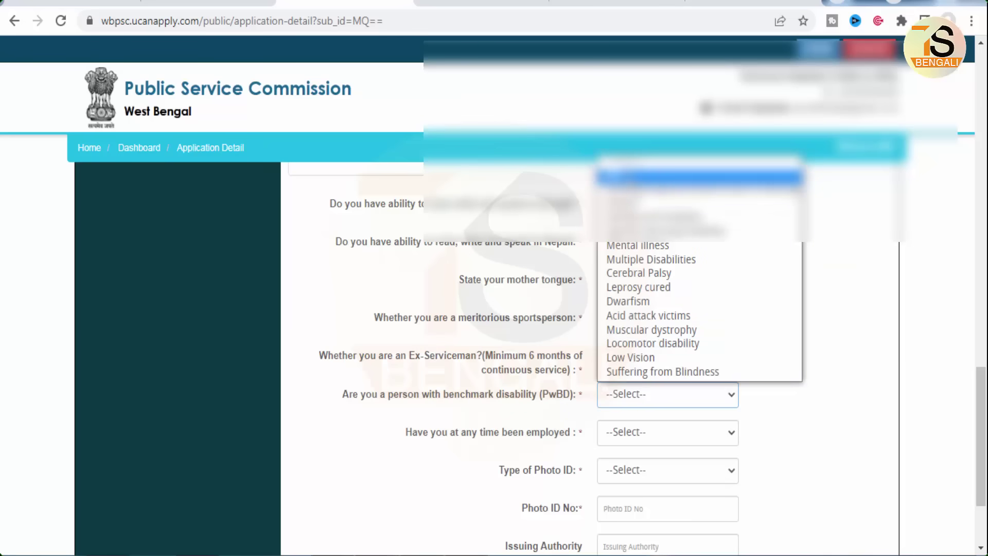
pyautogui.click(630, 179)
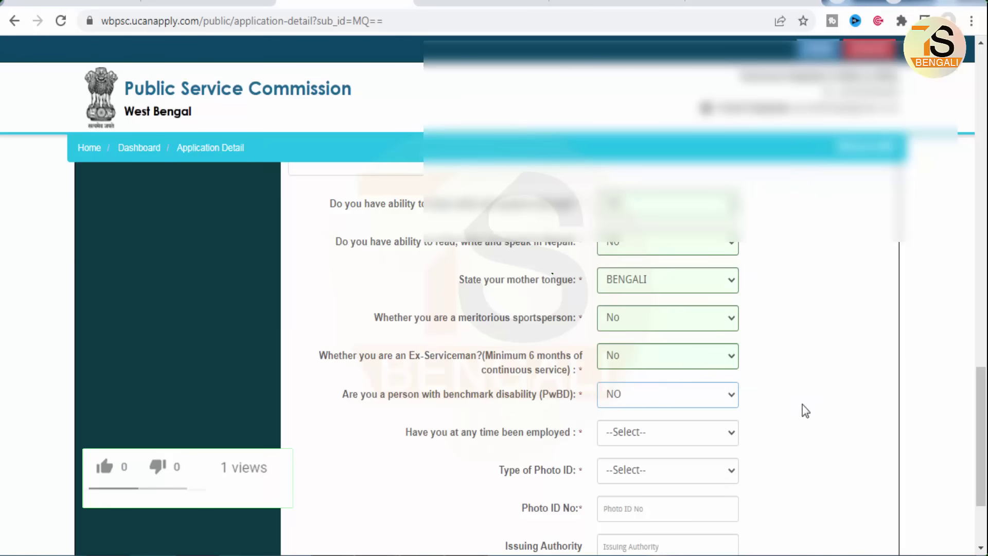
pyautogui.click(647, 436)
pyautogui.click(648, 437)
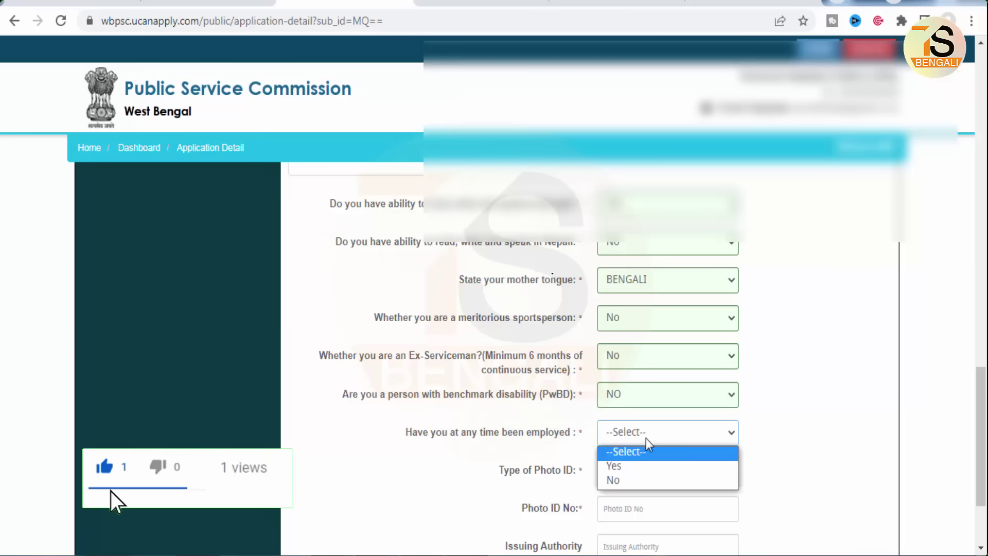
pyautogui.click(637, 479)
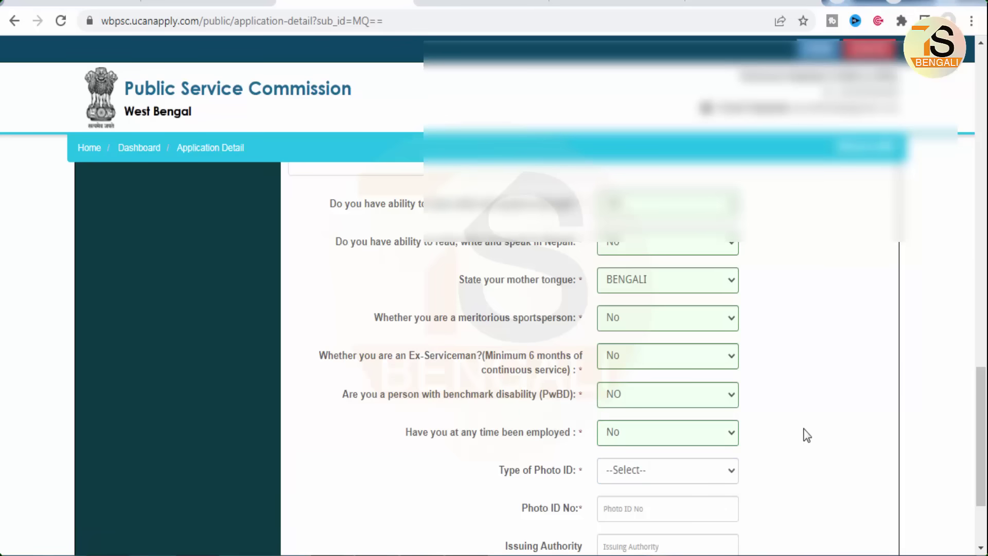
# Set the type of photo ID to "any other ID proof issued by the State or Central Government"
pyautogui.scroll(-2, 557, 404)
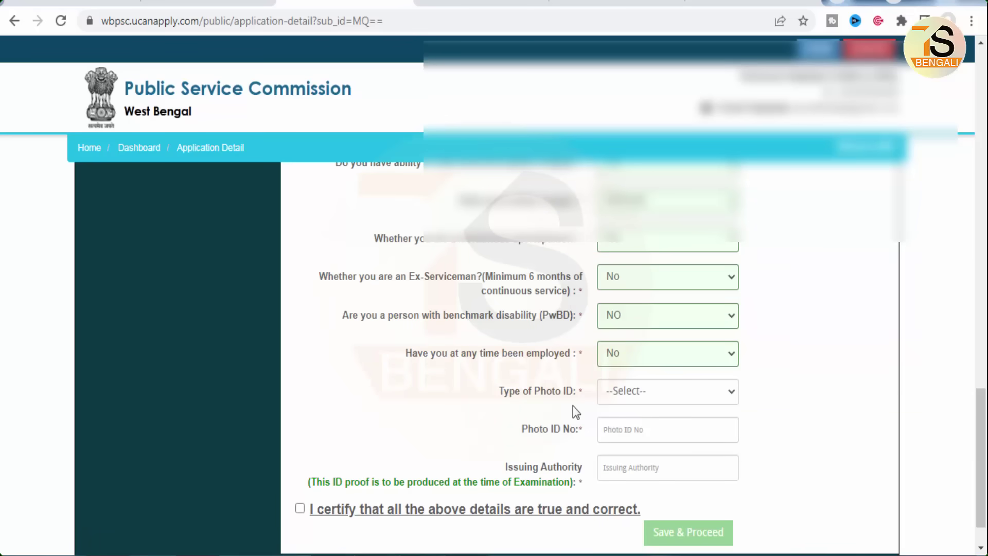
pyautogui.click(653, 395)
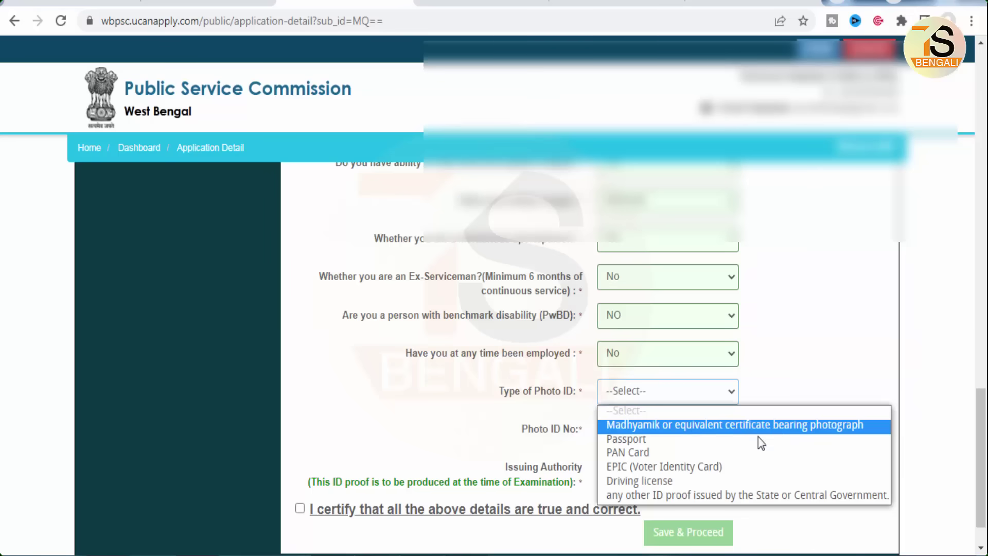
pyautogui.click(741, 466)
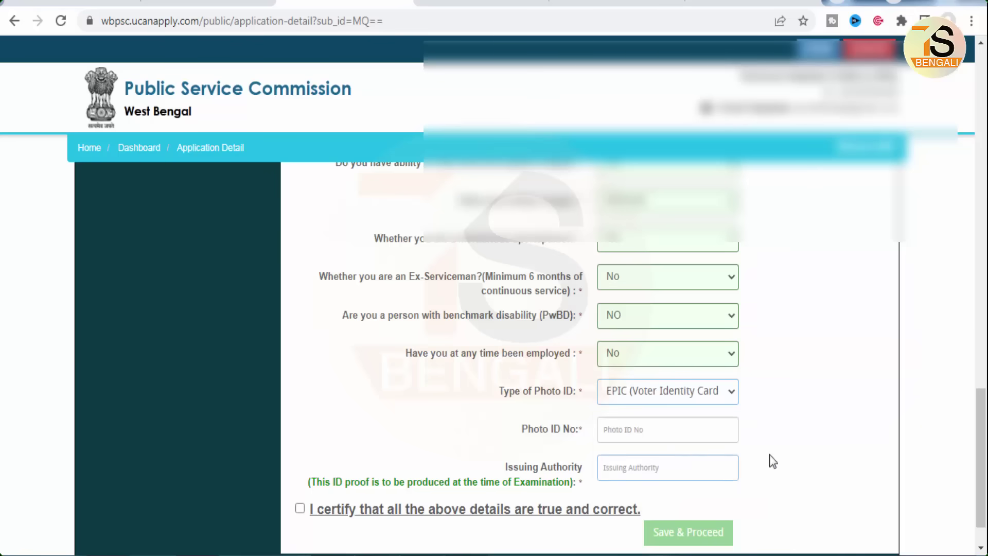
pyautogui.click(667, 391)
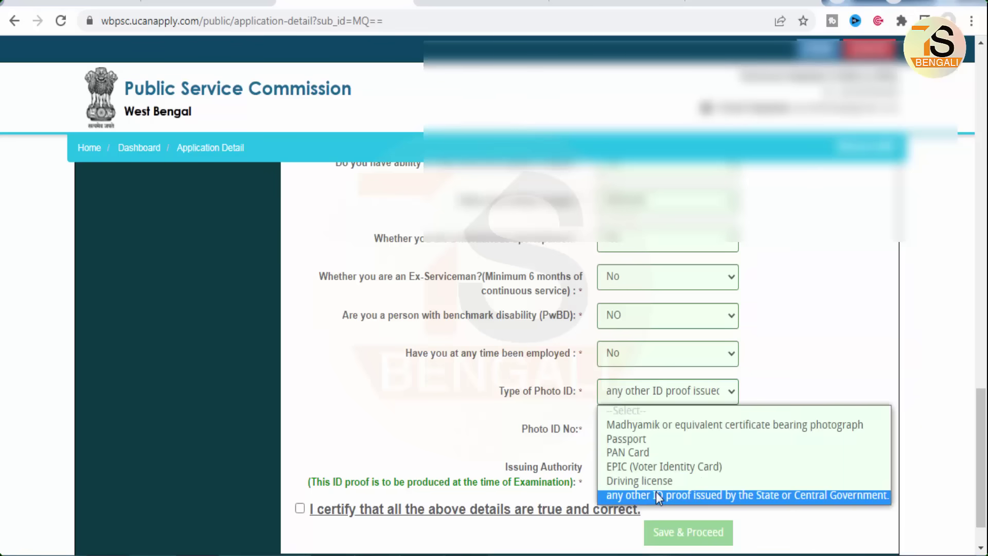
pyautogui.click(656, 495)
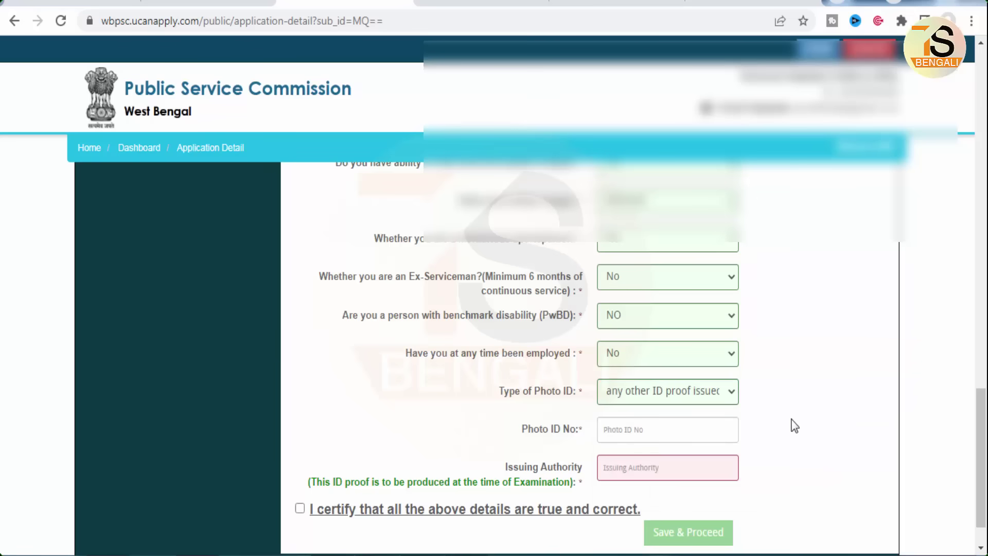
# Enter the photo ID number and UIDAI as issuing authority, then certify and save the applicant details
pyautogui.click(625, 436)
pyautogui.moveTo(598, 419); pyautogui.dragTo(718, 443)
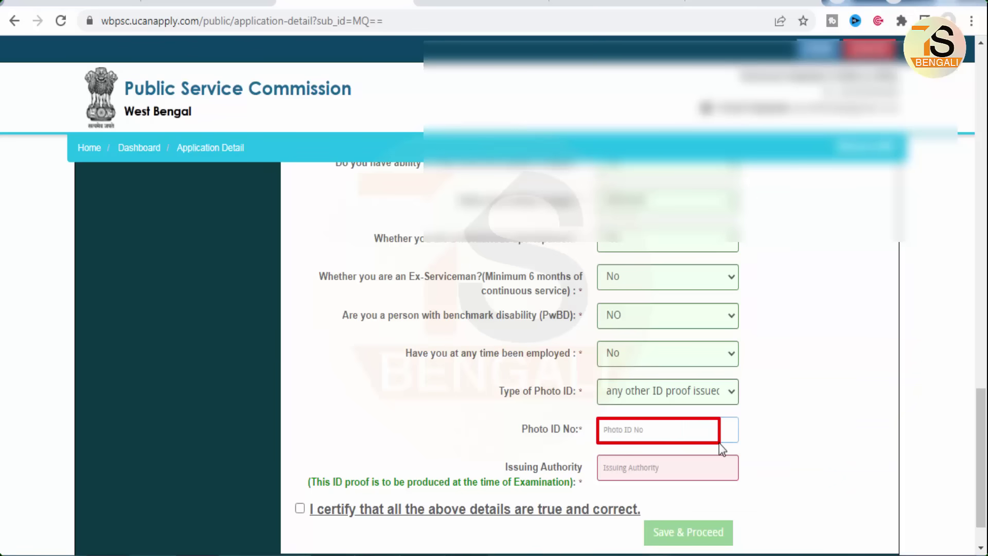
pyautogui.moveTo(494, 456)
pyautogui.mouseDown()
pyautogui.moveTo(578, 481)
pyautogui.moveTo(697, 489)
pyautogui.mouseUp()
pyautogui.press('Escape')
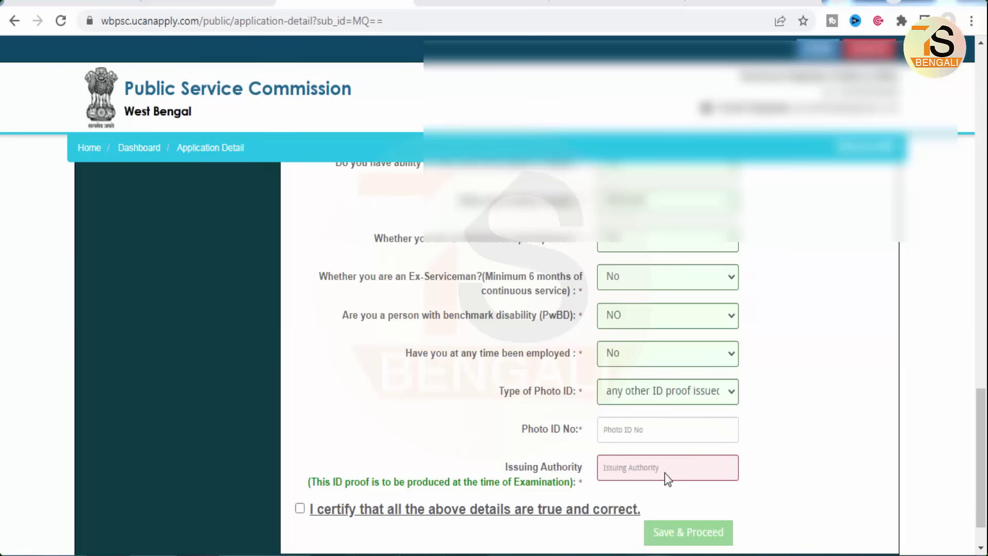
pyautogui.click(299, 509)
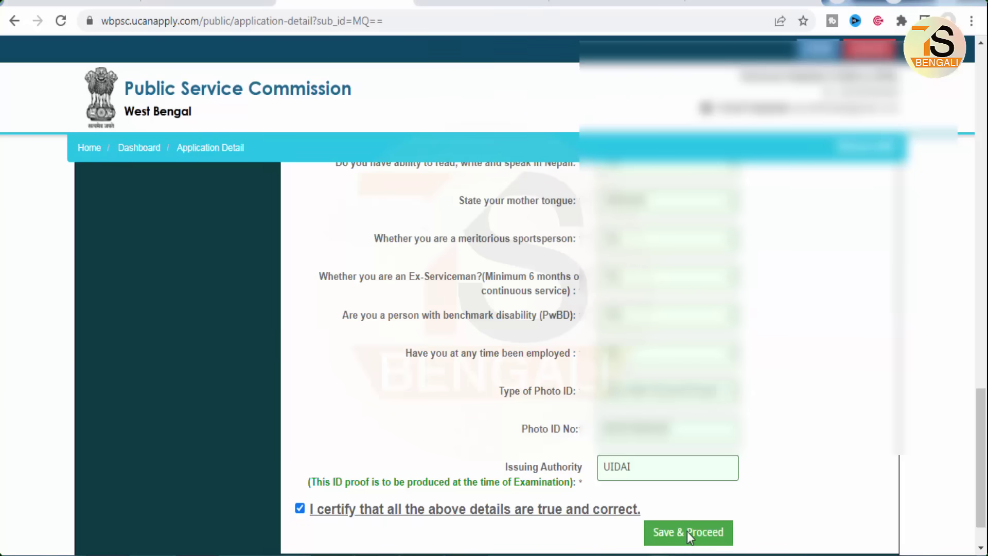
pyautogui.click(687, 532)
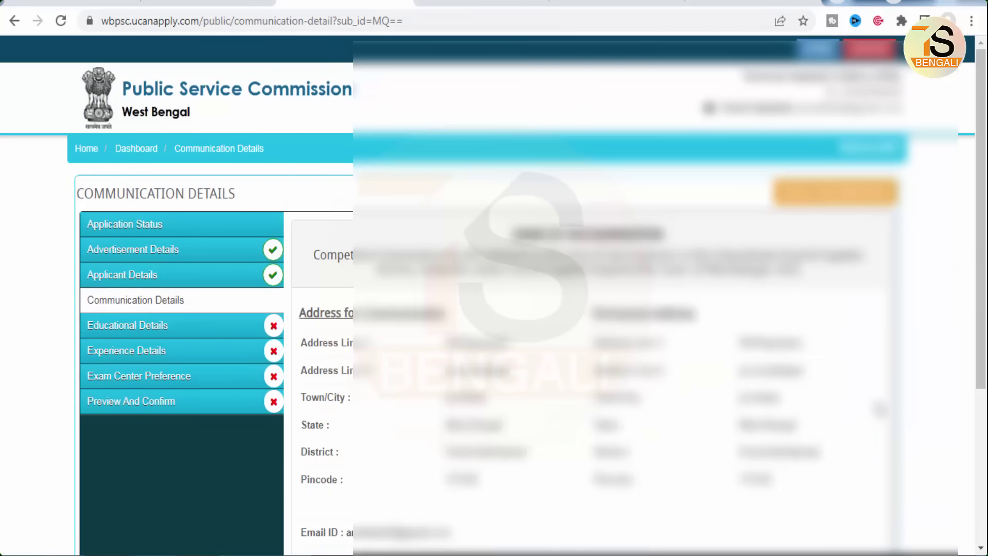
# Certify that the communication details are true and correct, and save them to continue
pyautogui.scroll(-2, 494, 309)
pyautogui.scroll(-2, 494, 308)
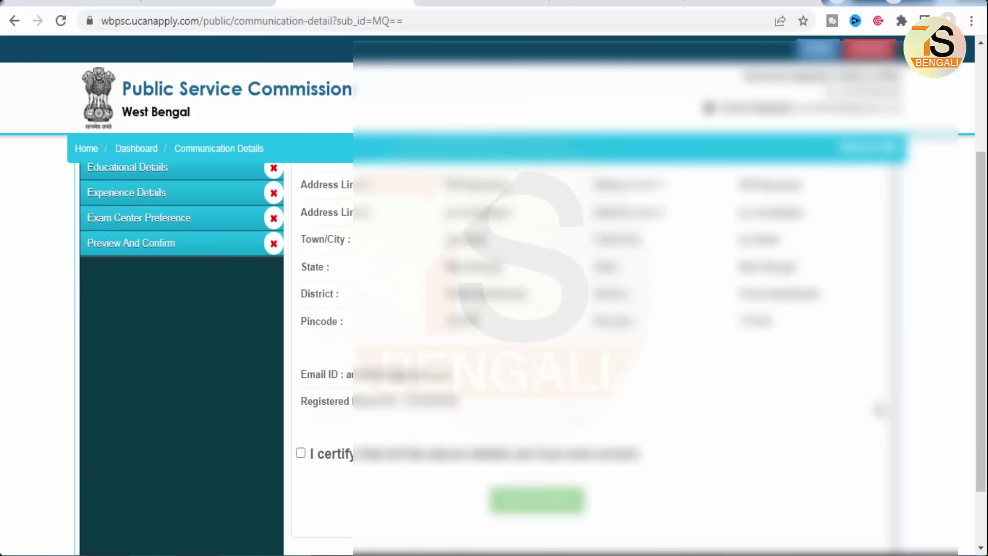
pyautogui.click(301, 454)
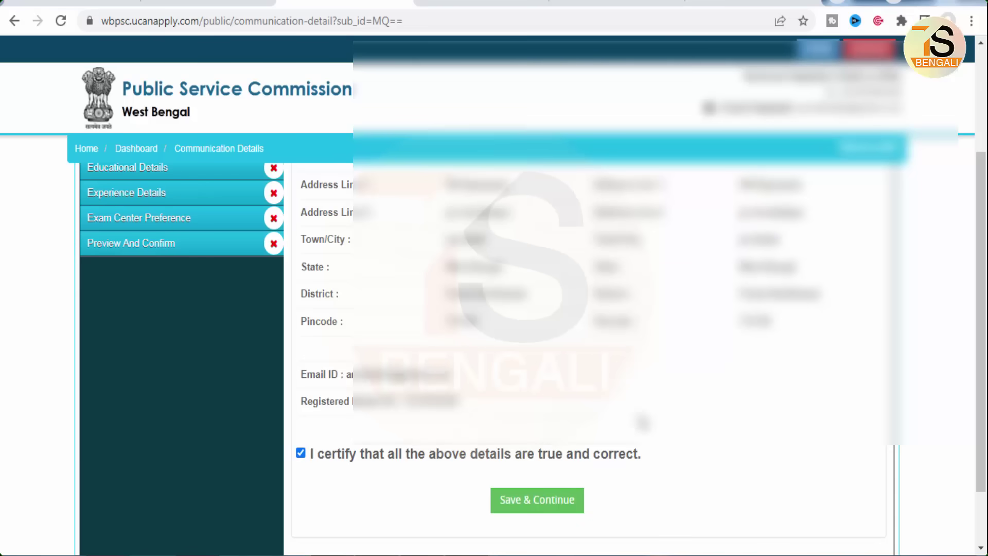
pyautogui.click(551, 500)
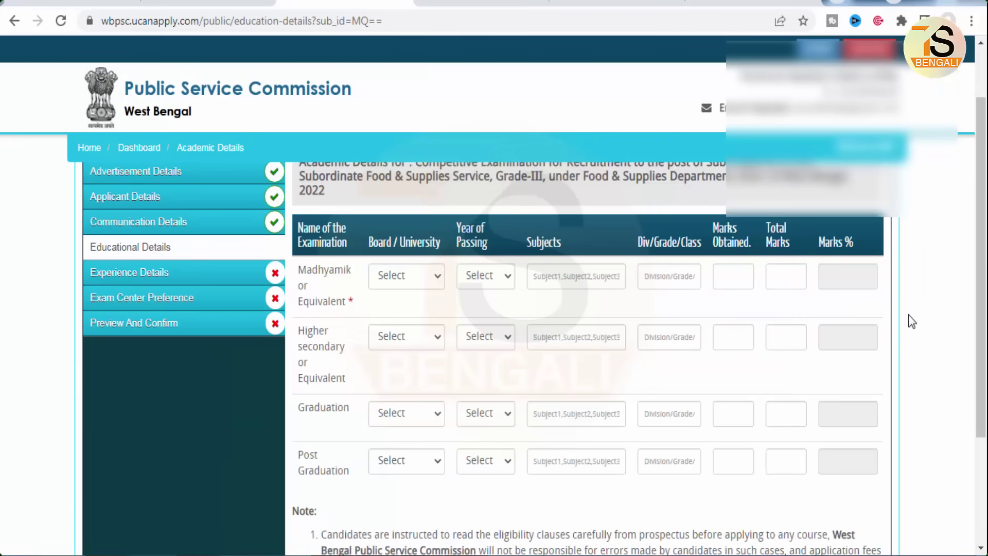
# Review the academic details table, save the educational details, and reconfirm that they have been filled in properly
pyautogui.scroll(2, 908, 314)
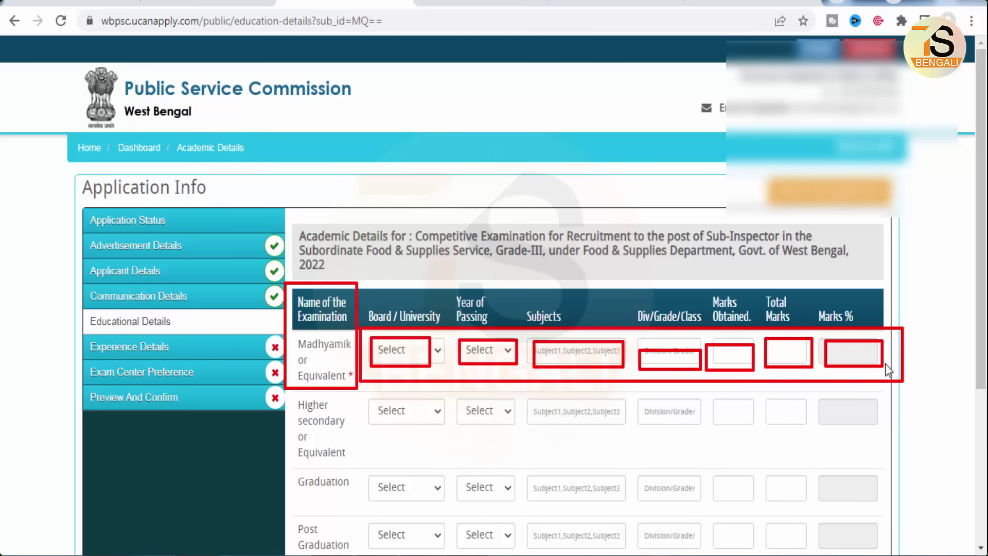
pyautogui.scroll(-3, 906, 384)
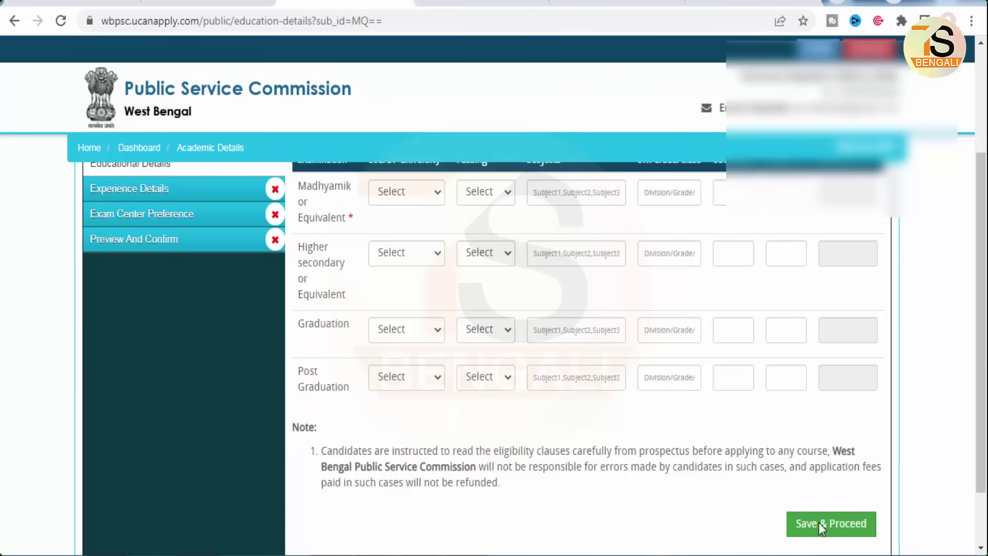
pyautogui.scroll(-2, 819, 523)
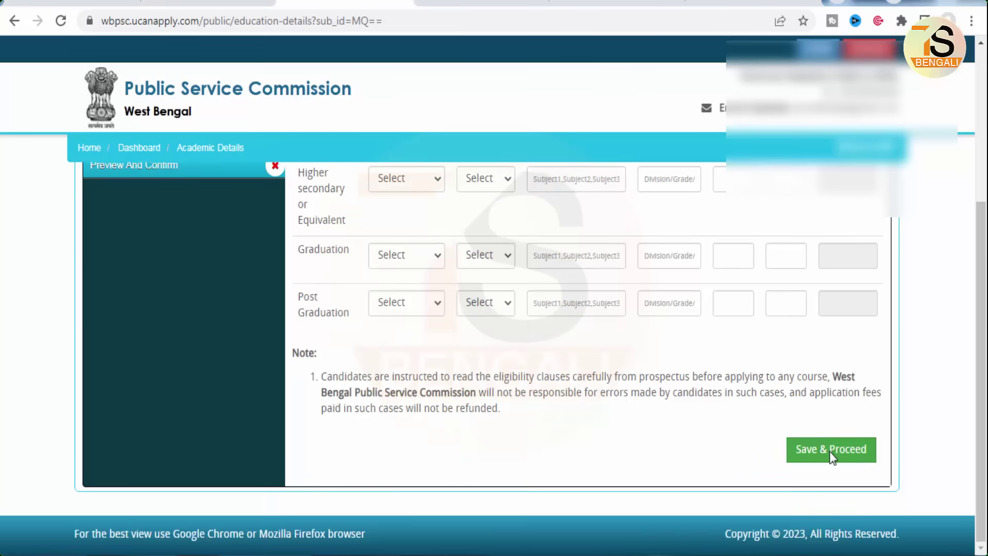
pyautogui.click(830, 452)
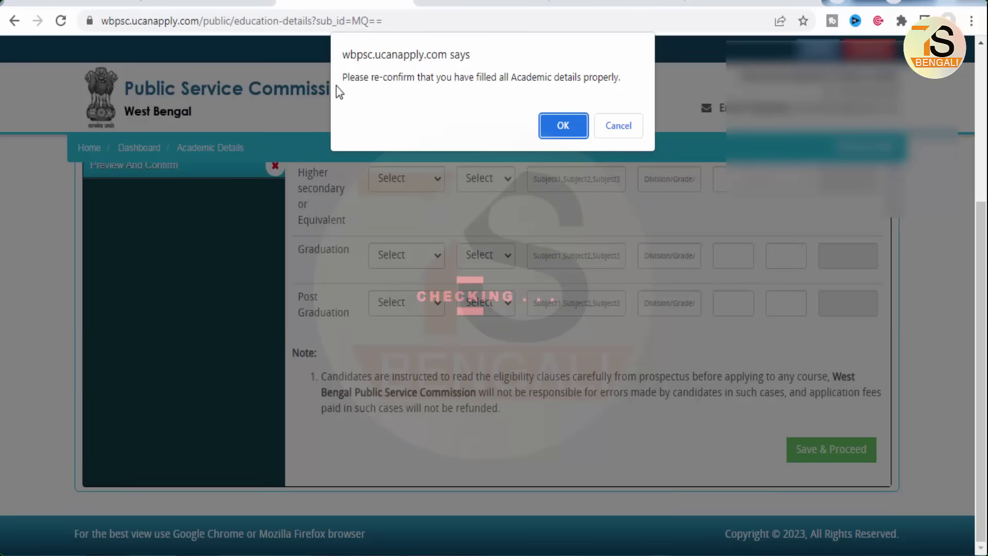
pyautogui.click(563, 125)
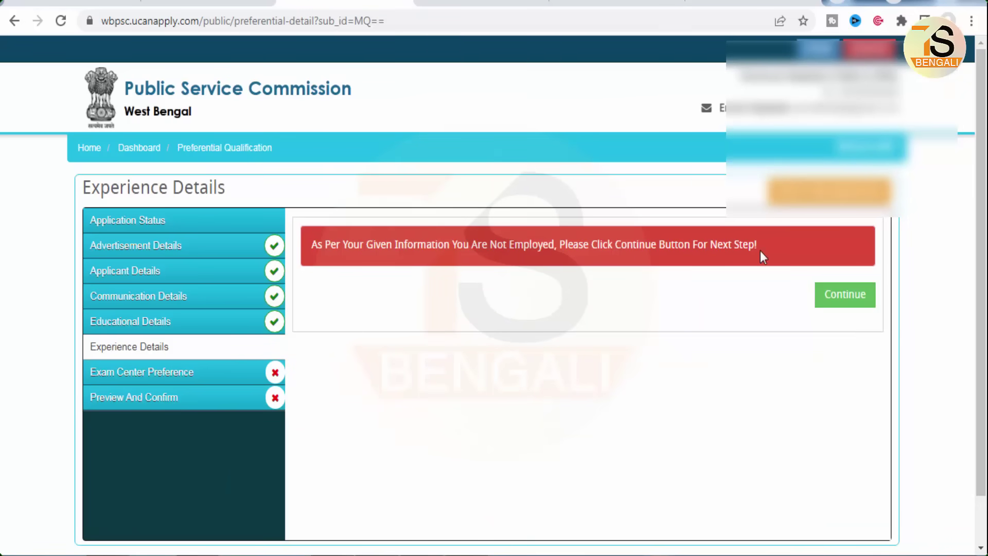
# Continue past the experience details and set the exam centre's district/sub-division to Other
pyautogui.click(860, 301)
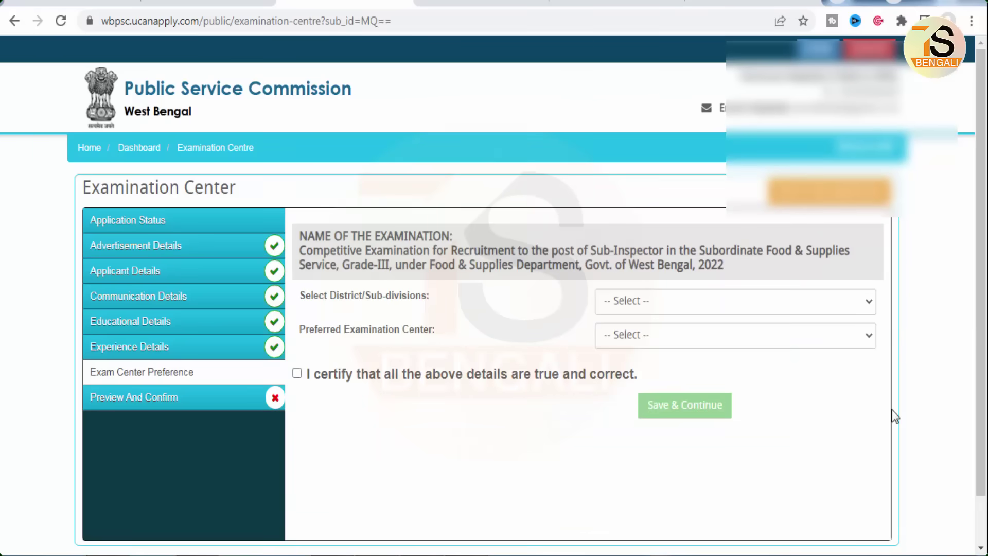
pyautogui.click(699, 303)
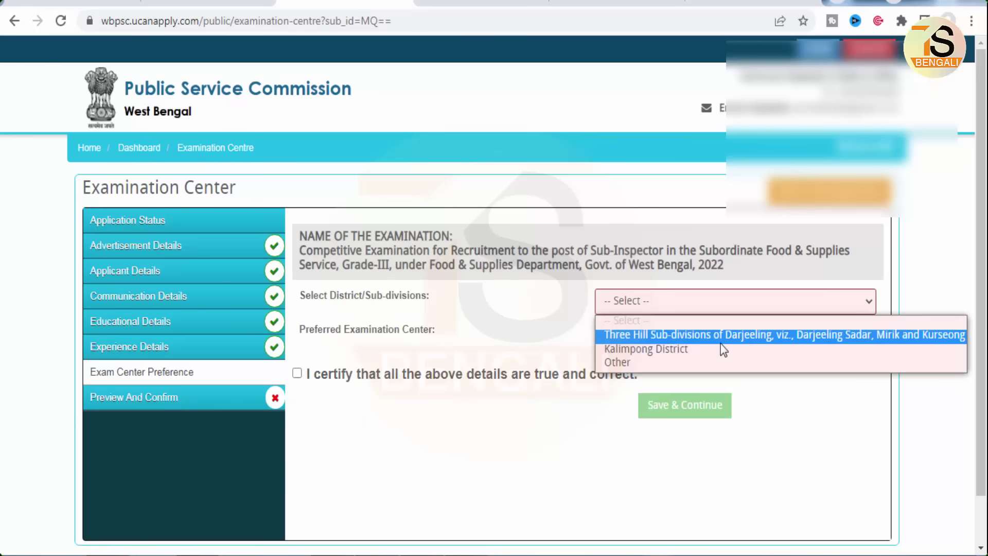
pyautogui.click(680, 363)
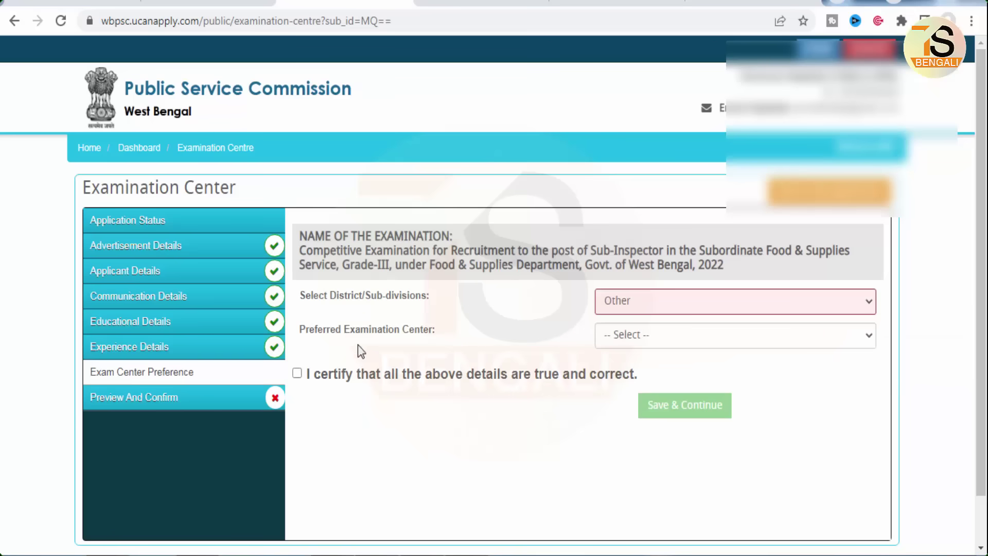
# Choose Burdwan as the preferred examination centre, certify the details as true and correct, and save them
pyautogui.click(639, 338)
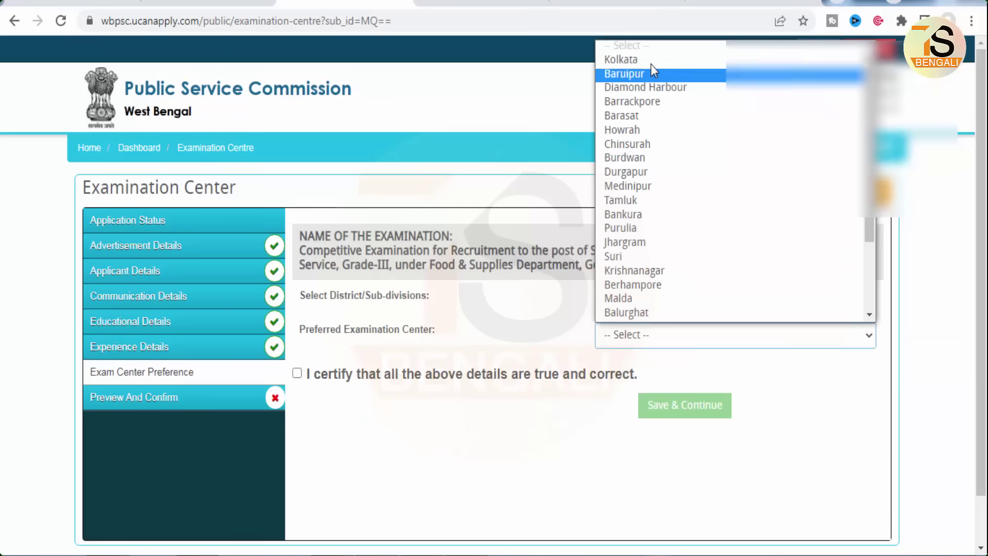
pyautogui.scroll(-3, 645, 314)
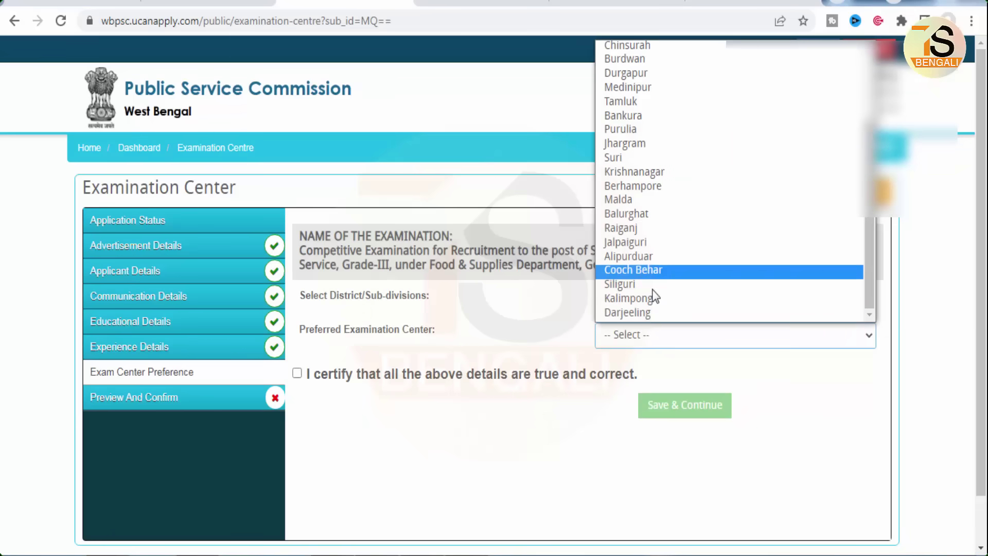
pyautogui.scroll(3, 671, 163)
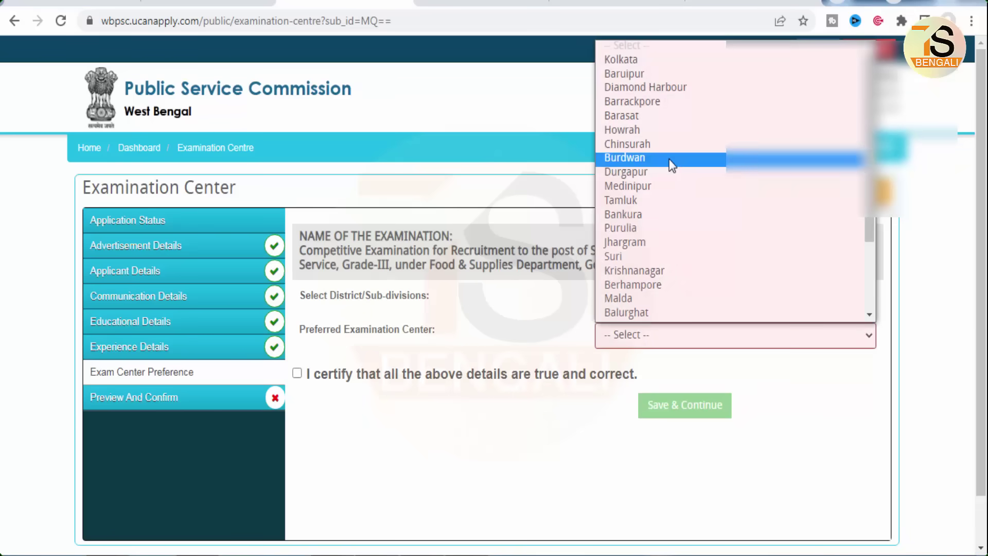
pyautogui.click(671, 162)
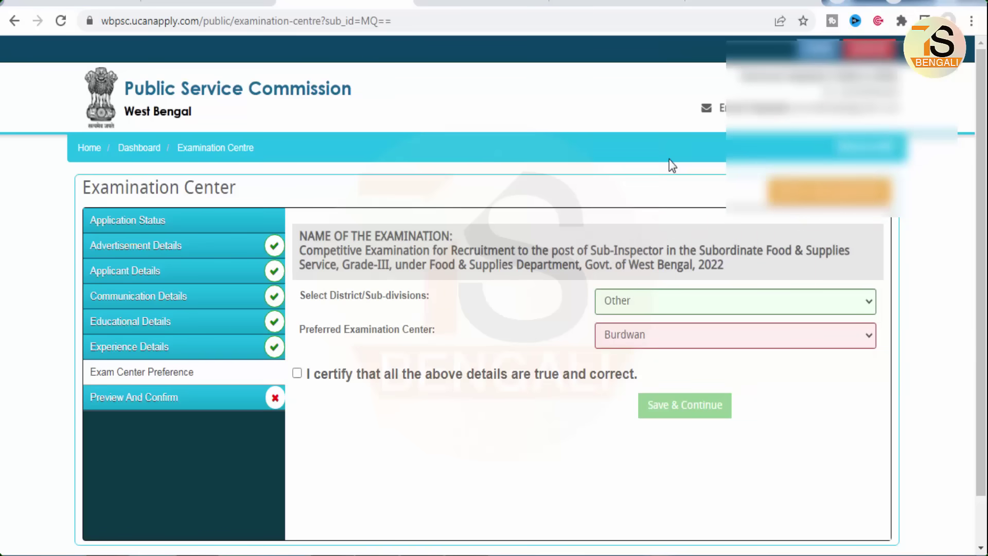
pyautogui.click(297, 374)
pyautogui.click(701, 404)
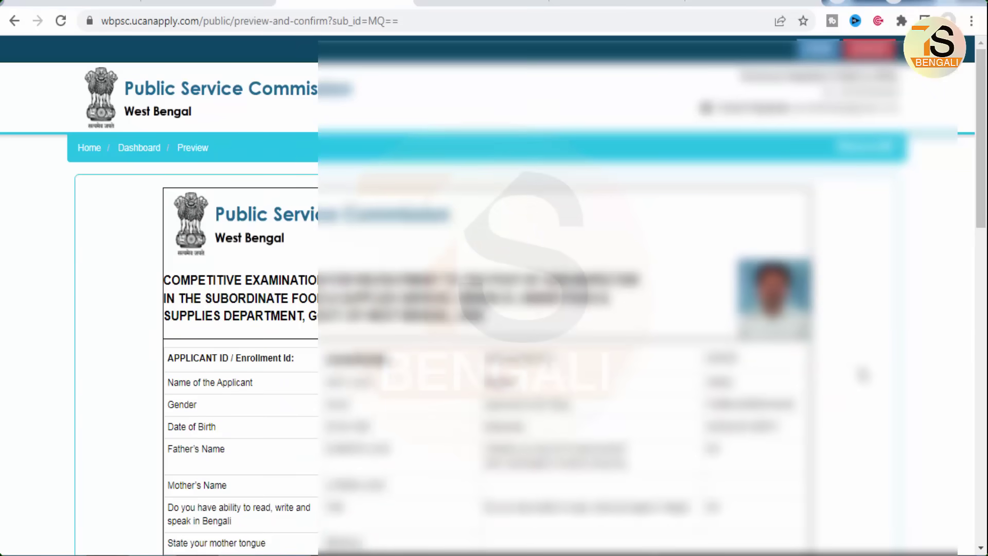
# Review the application preview down to the exam centre preference, confirm the details with agreement to proceed, and submit them
pyautogui.scroll(-6, 862, 374)
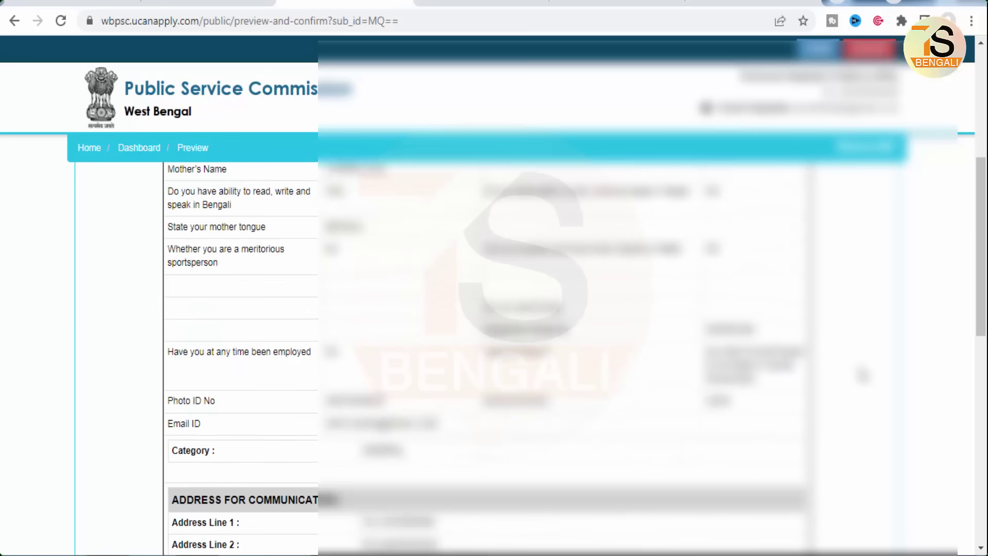
pyautogui.scroll(-8, 863, 374)
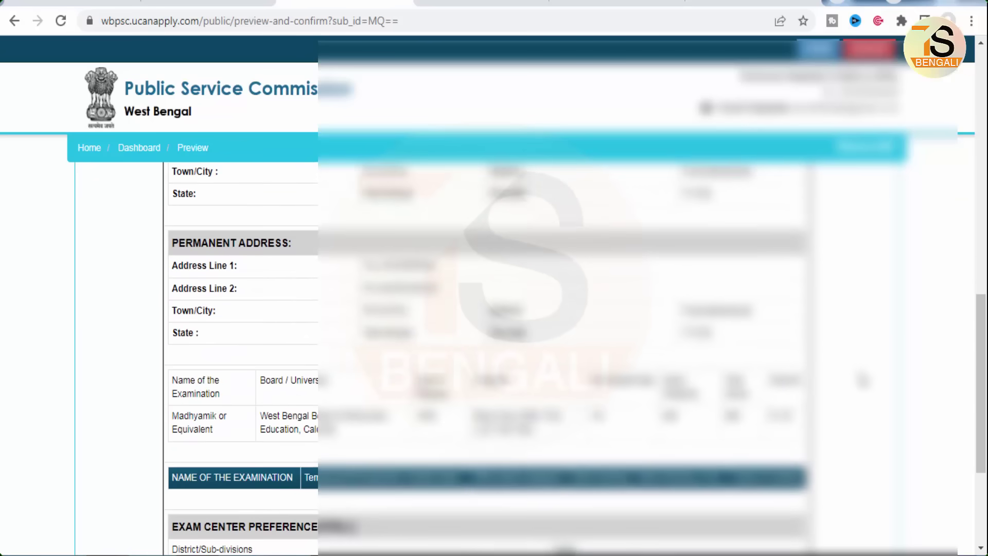
pyautogui.scroll(-4, 863, 380)
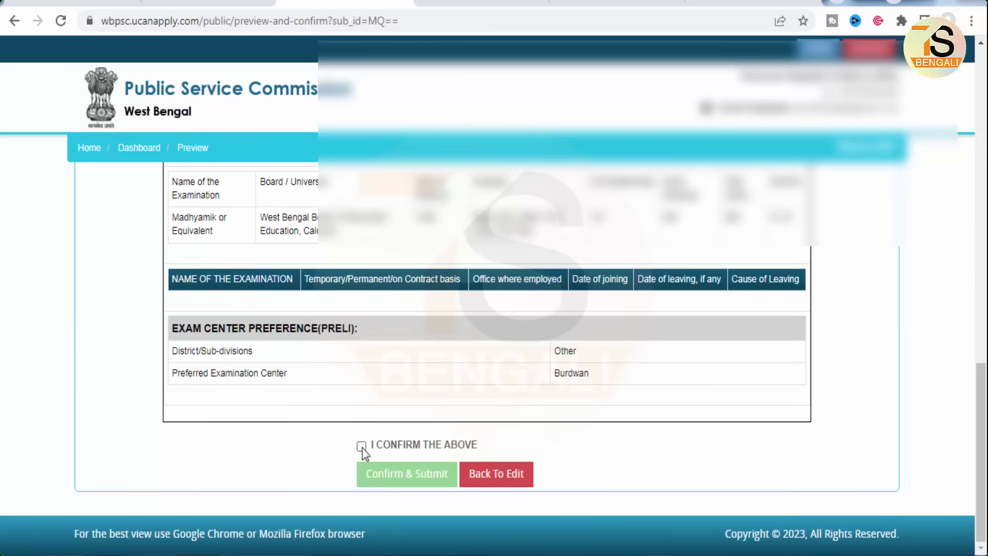
pyautogui.click(362, 446)
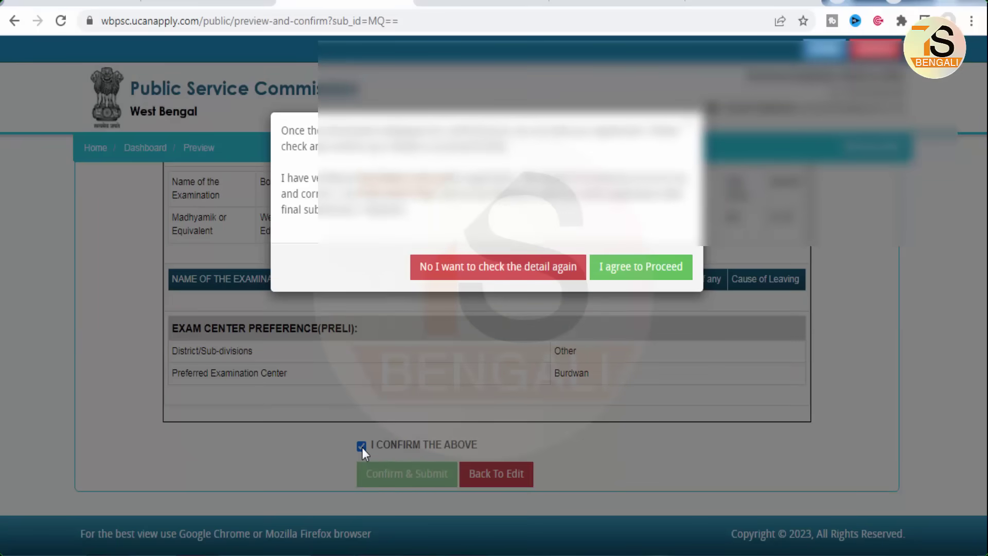
pyautogui.click(656, 270)
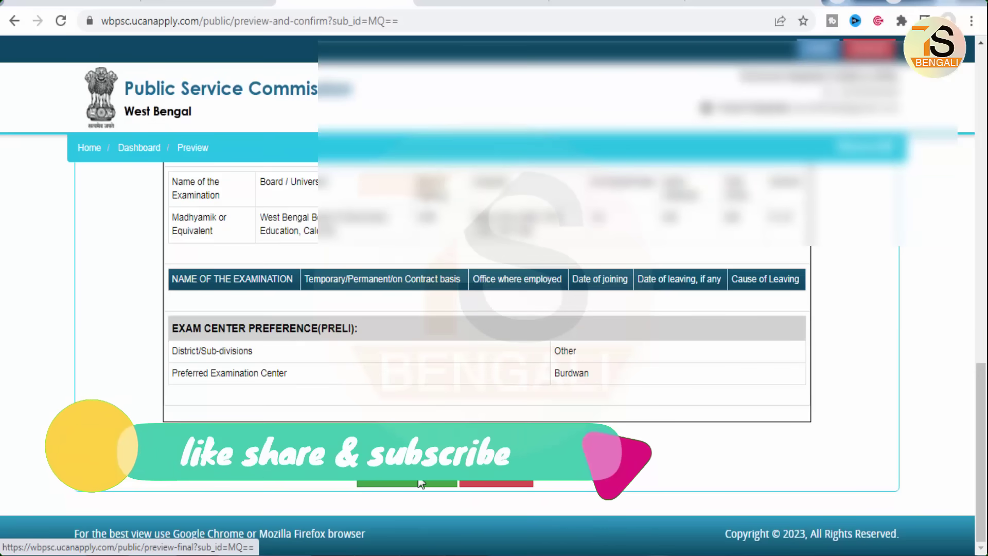
pyautogui.click(420, 476)
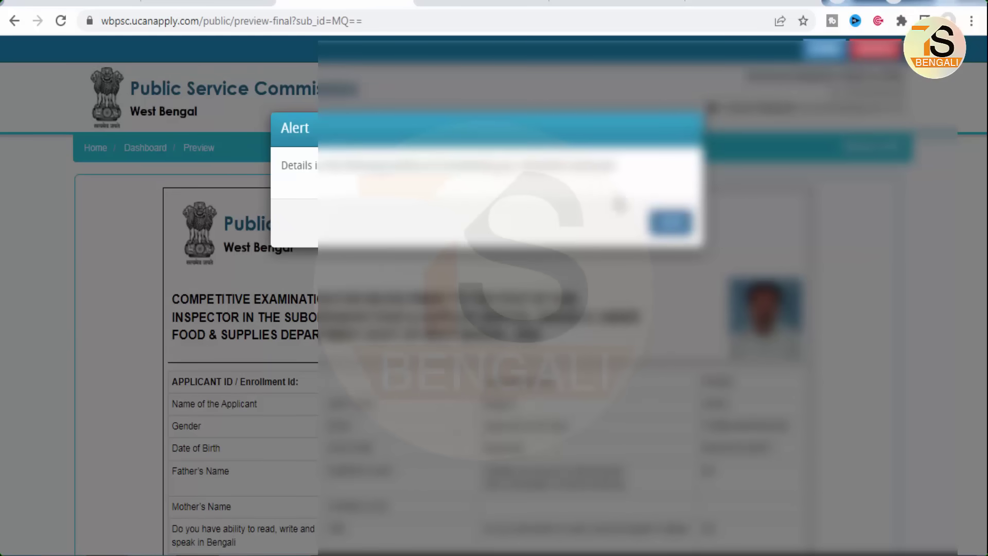
# Dismiss the alert on the final preview and accept both declarations, on informing the head of office and on verifying all fields
pyautogui.click(670, 223)
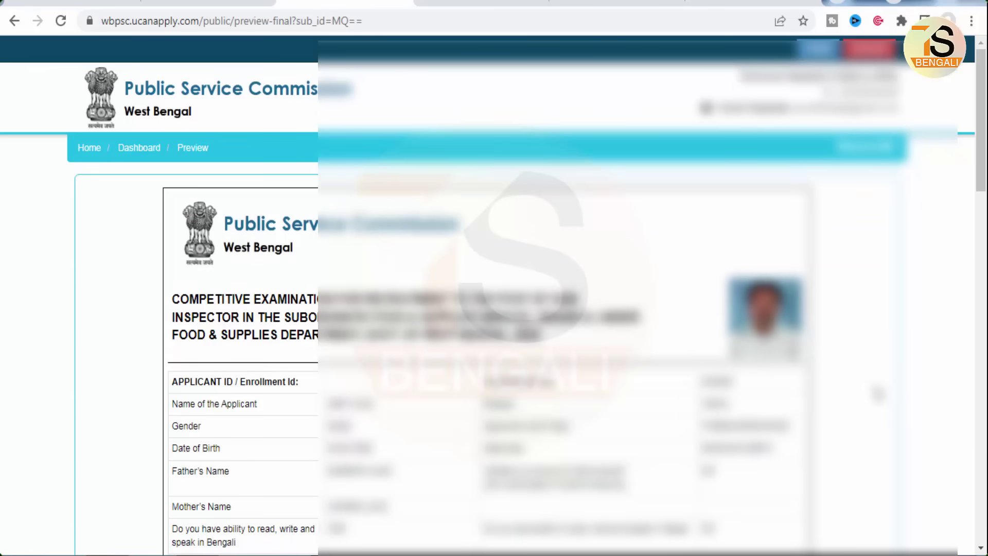
pyautogui.scroll(-20, 878, 394)
pyautogui.scroll(-5, 877, 394)
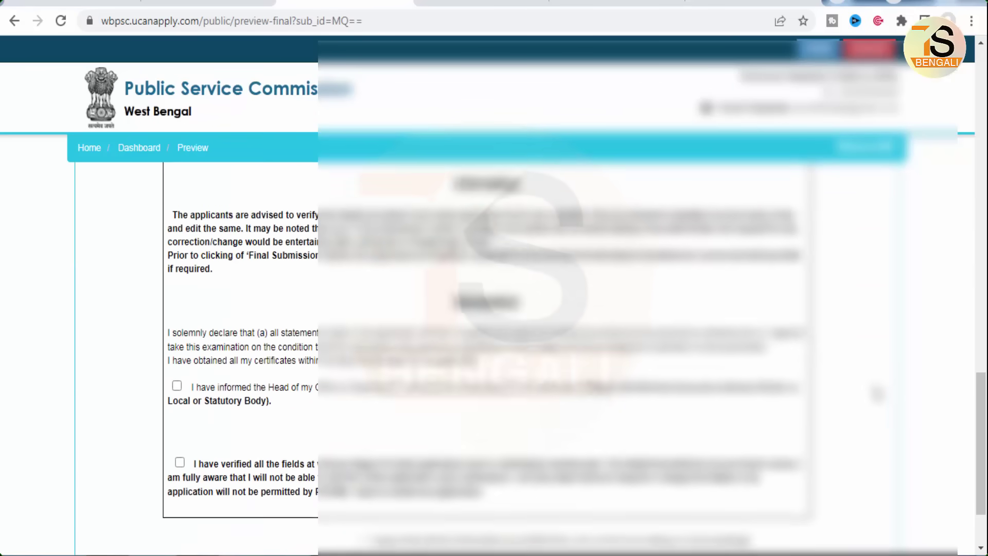
pyautogui.scroll(2, 494, 360)
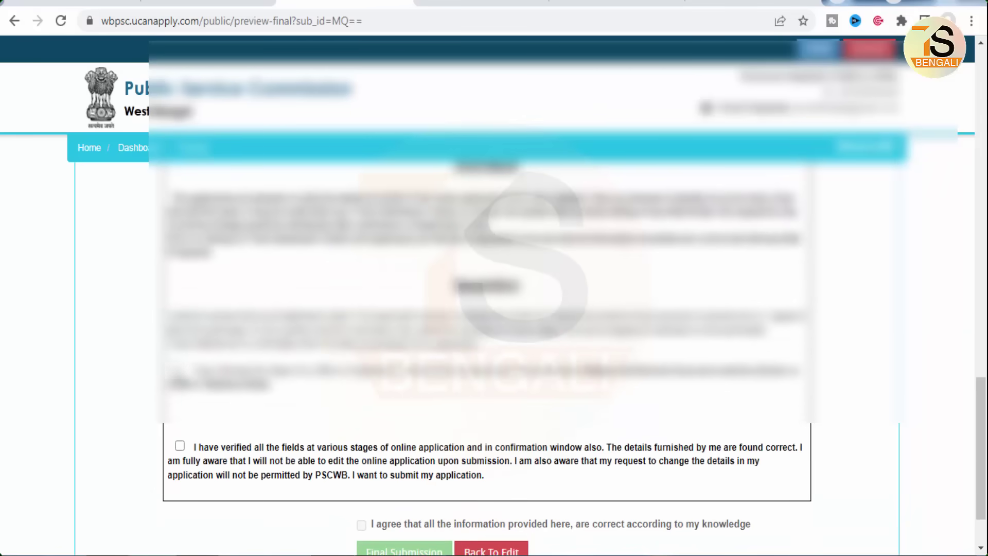
pyautogui.click(180, 446)
pyautogui.scroll(-2, 522, 448)
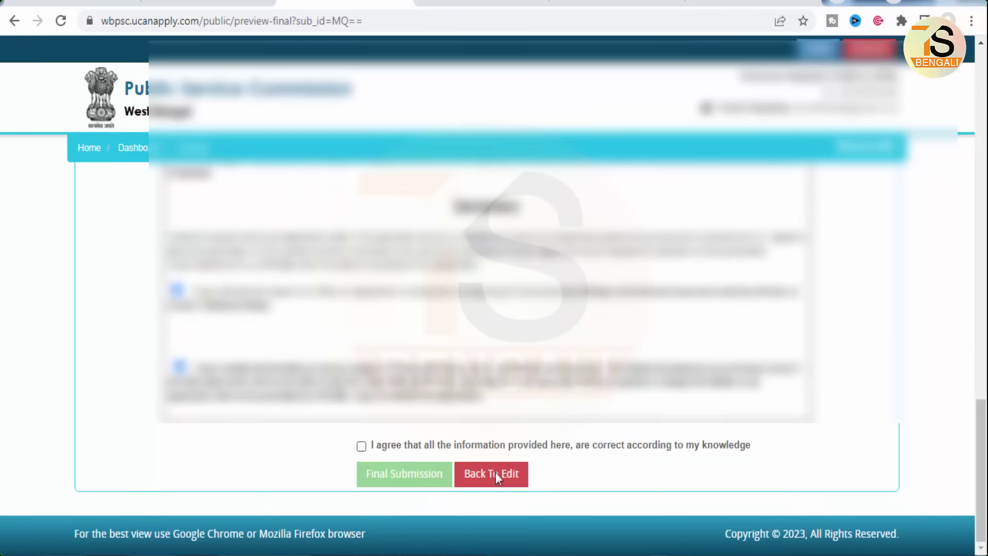
# Agree that all the information provided is correct and make the final submission of the application
pyautogui.click(363, 447)
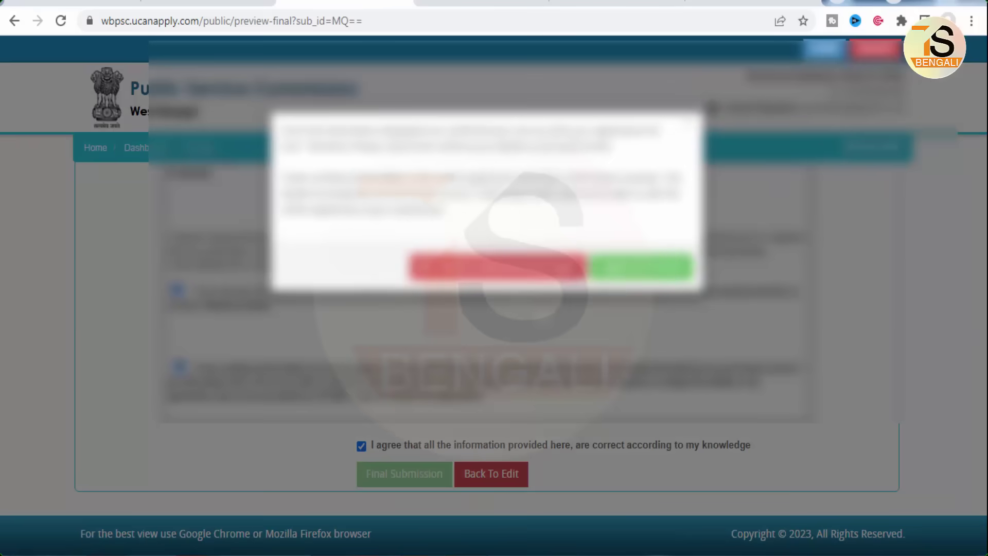
pyautogui.click(640, 266)
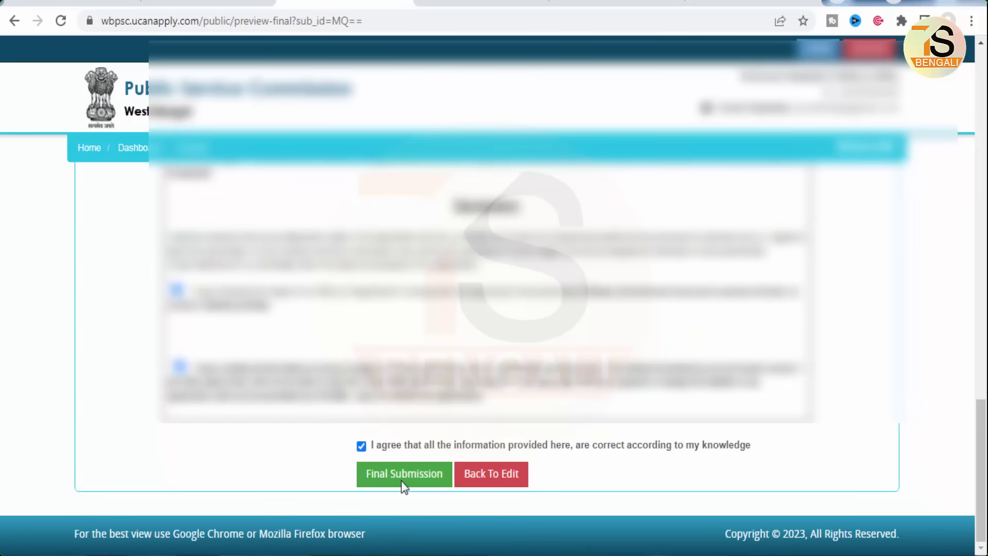
pyautogui.click(403, 477)
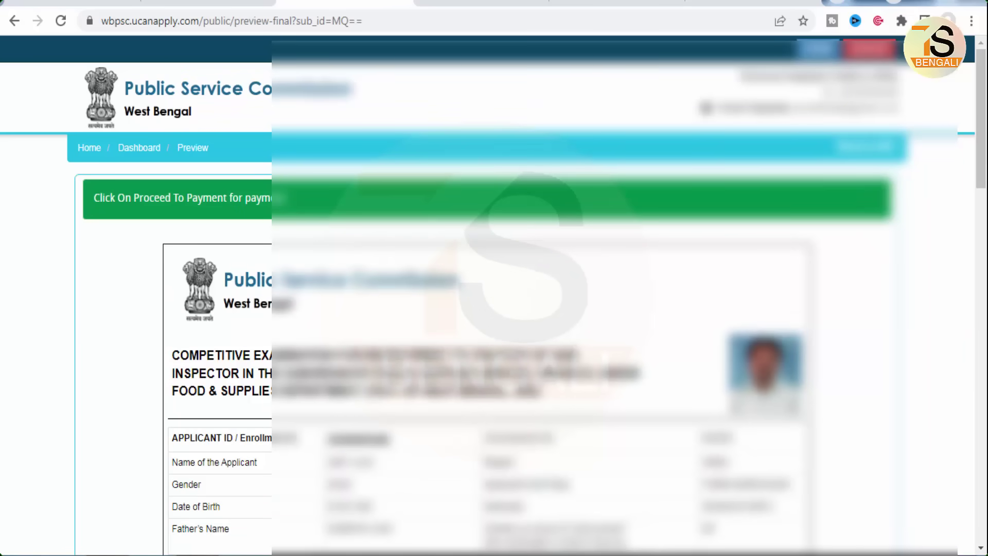
# Look through the submitted application and proceed to the fee payment page
pyautogui.moveTo(85, 183); pyautogui.dragTo(318, 218)
pyautogui.scroll(-15, 483, 355)
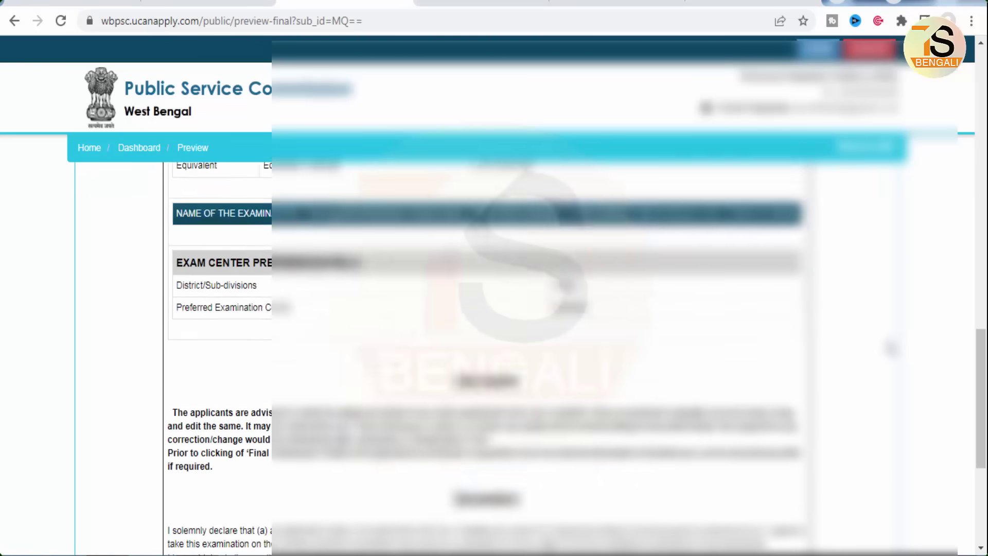
pyautogui.scroll(-5, 892, 349)
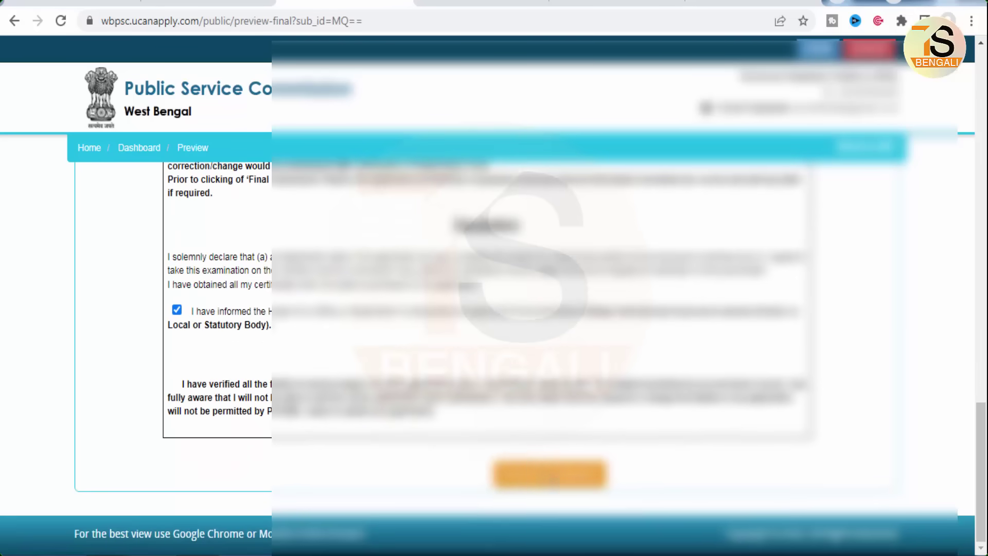
pyautogui.click(566, 484)
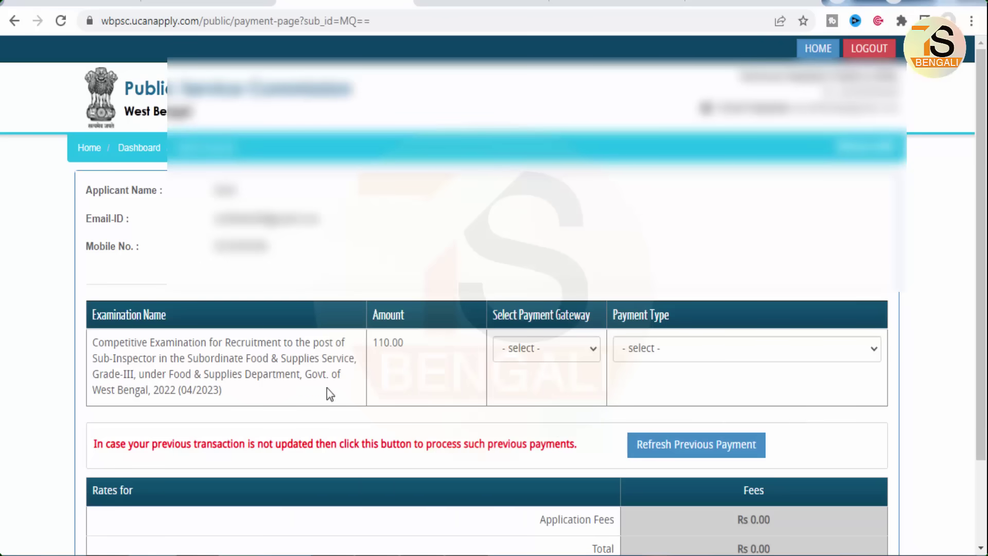
# Set the payment gateway to Razorpay and the payment type to Payment Method
pyautogui.click(551, 354)
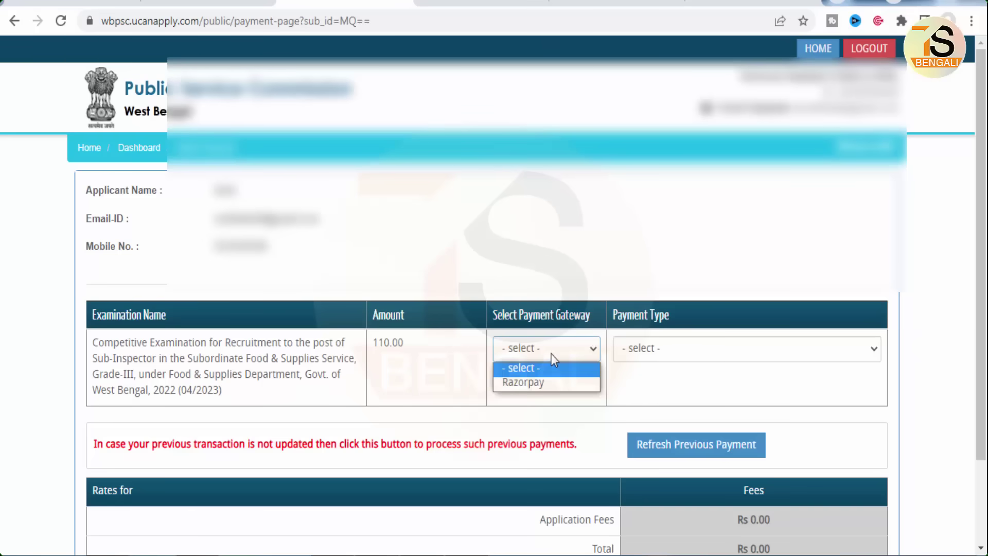
pyautogui.click(543, 385)
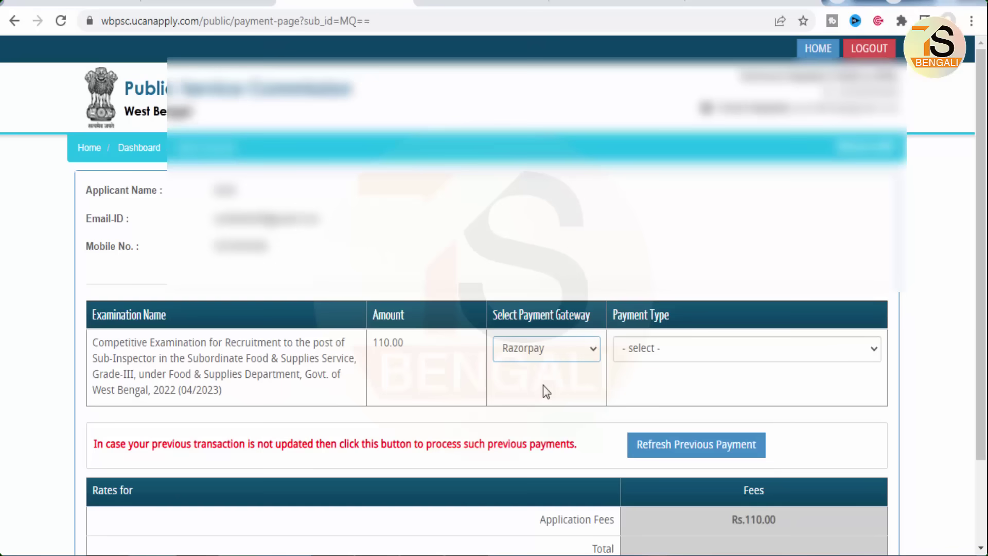
pyautogui.click(650, 351)
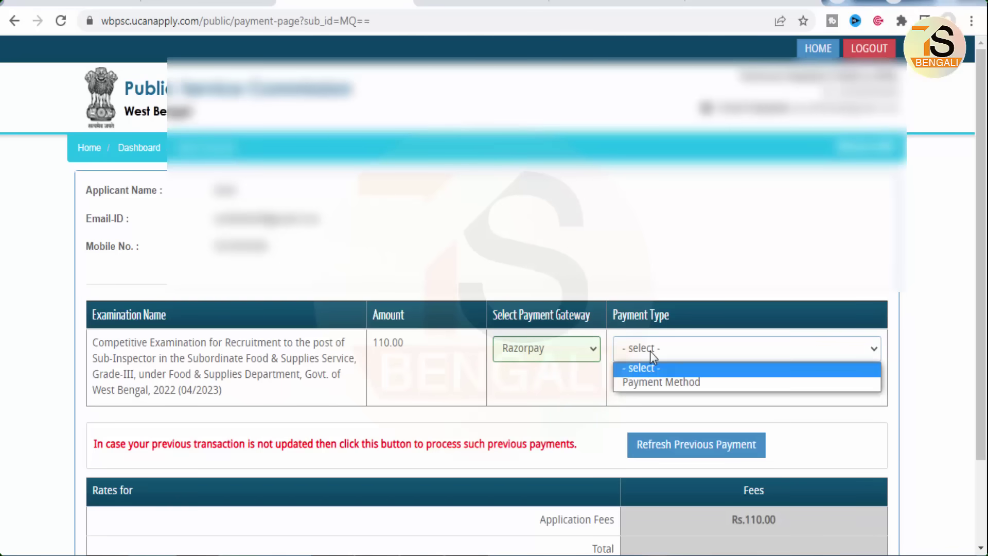
pyautogui.click(662, 384)
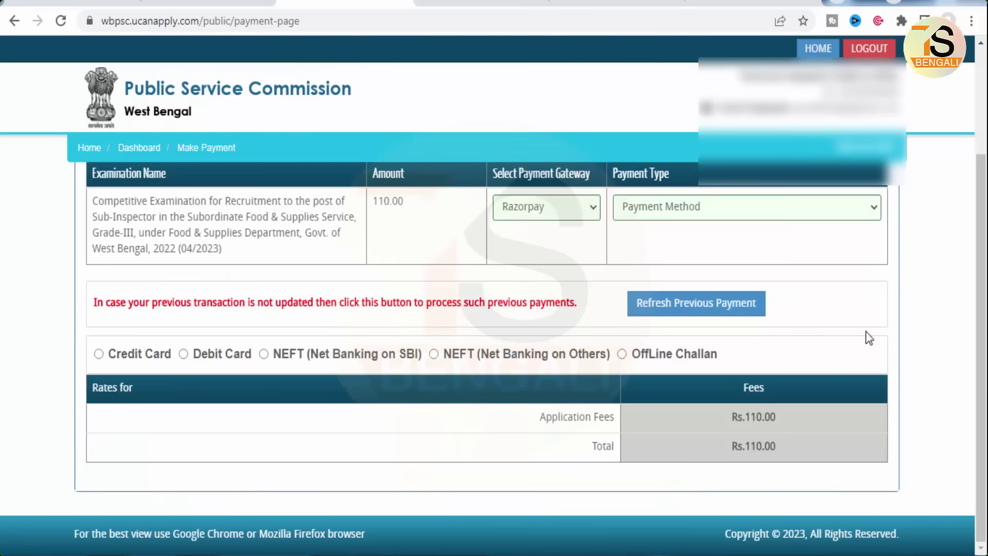
# Choose NEFT (Net Banking on Others) as the mode for paying the application fee
pyautogui.moveTo(87, 334)
pyautogui.mouseDown()
pyautogui.moveTo(406, 372)
pyautogui.moveTo(720, 371)
pyautogui.mouseUp()
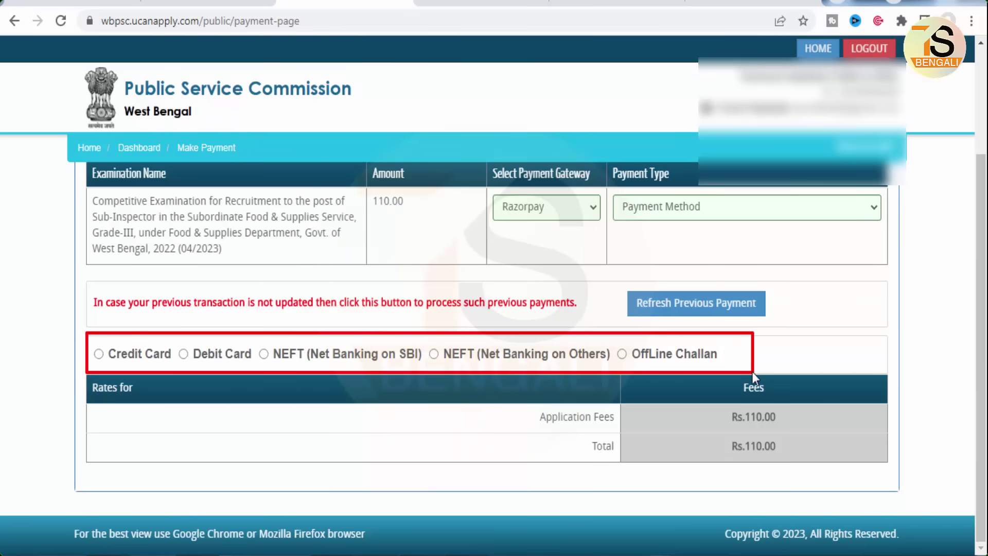
pyautogui.moveTo(86, 345); pyautogui.dragTo(104, 363)
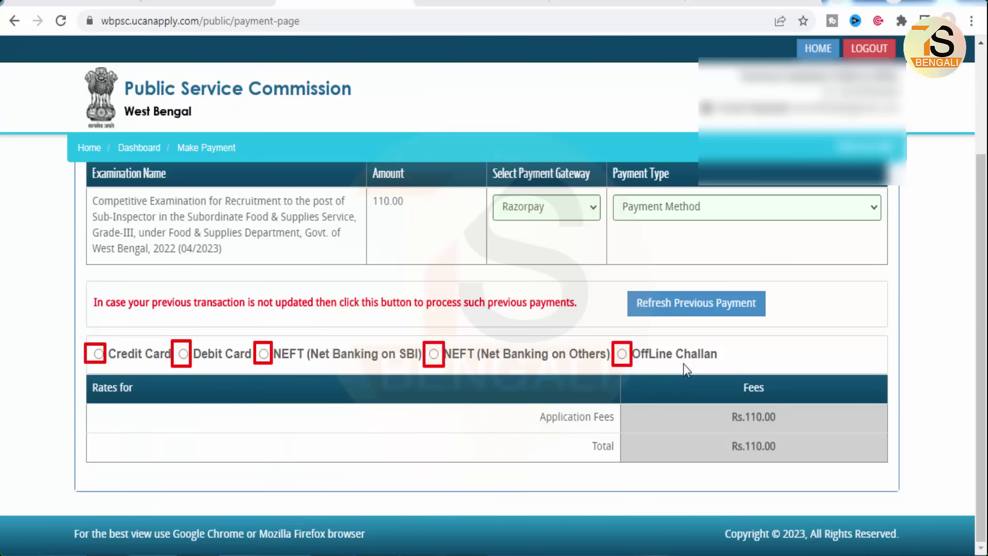
pyautogui.click(434, 354)
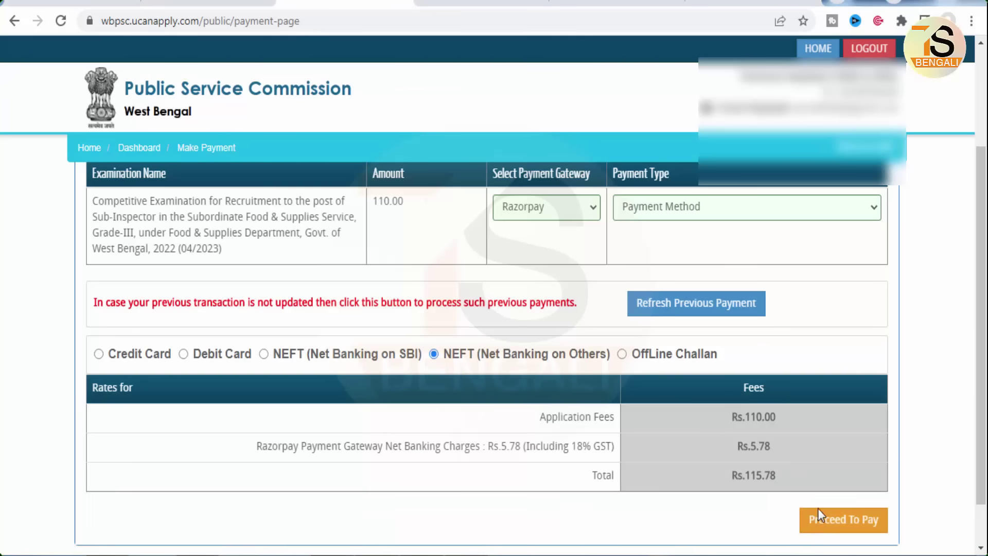
# Check the fee breakdown, proceed to pay, and launch the online payment that submits the application
pyautogui.moveTo(706, 400)
pyautogui.mouseDown()
pyautogui.moveTo(786, 504)
pyautogui.moveTo(796, 495)
pyautogui.mouseUp()
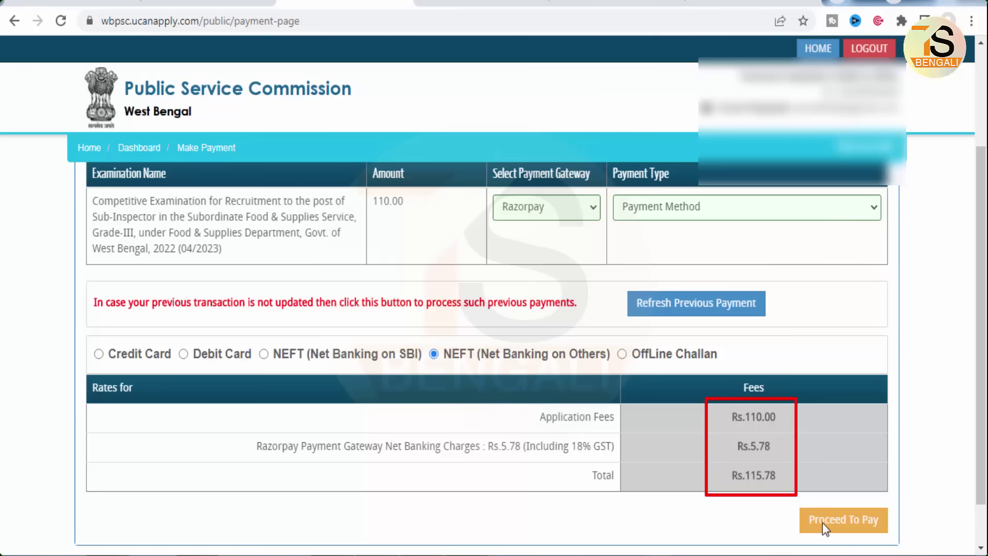
pyautogui.moveTo(805, 511); pyautogui.dragTo(893, 541)
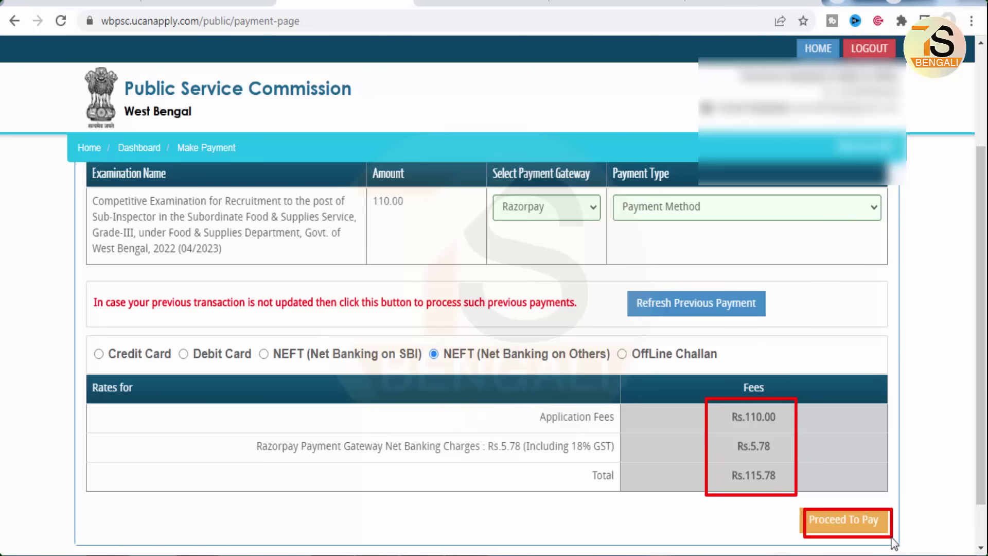
pyautogui.click(829, 516)
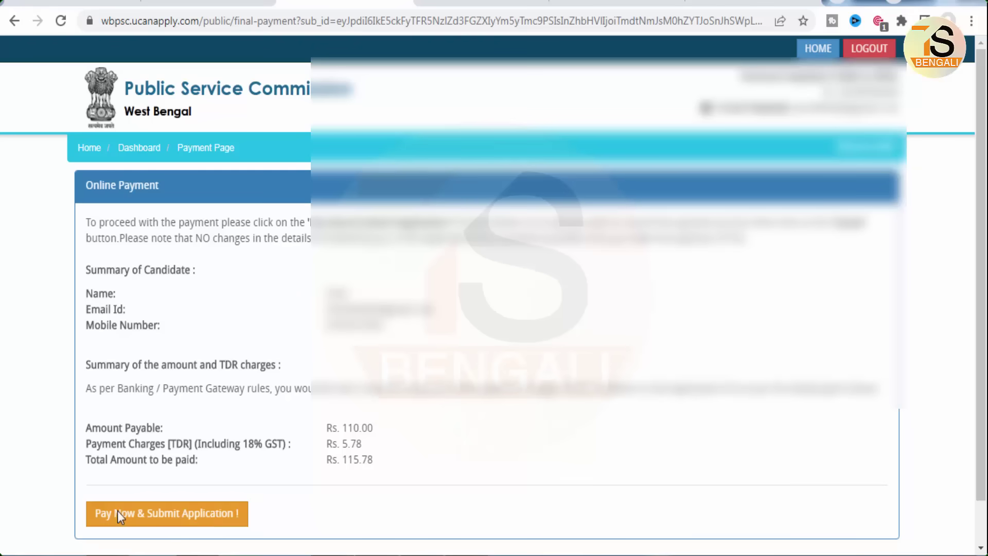
pyautogui.click(171, 515)
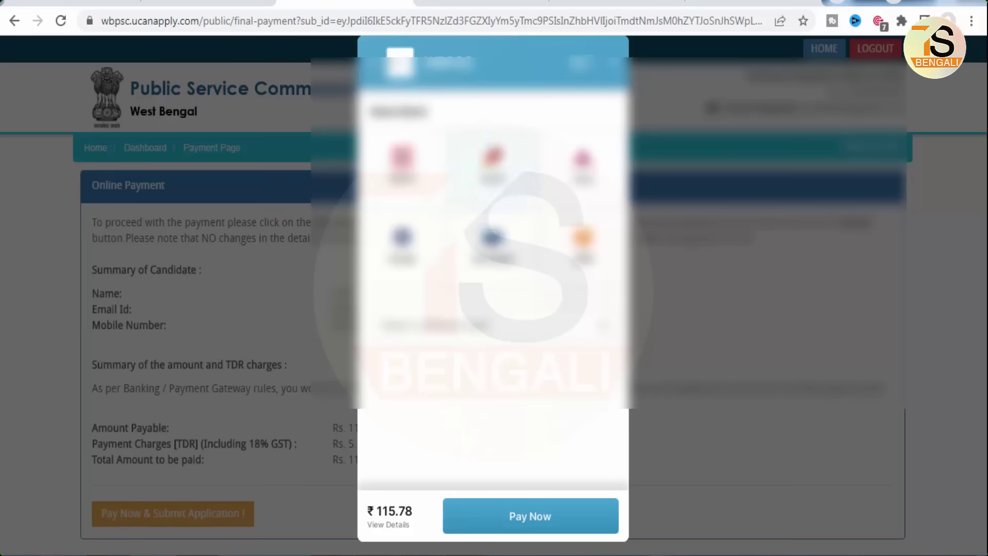
# Choose the paying bank from the full list of net banking banks and submit the application fee payment
pyautogui.click(490, 291)
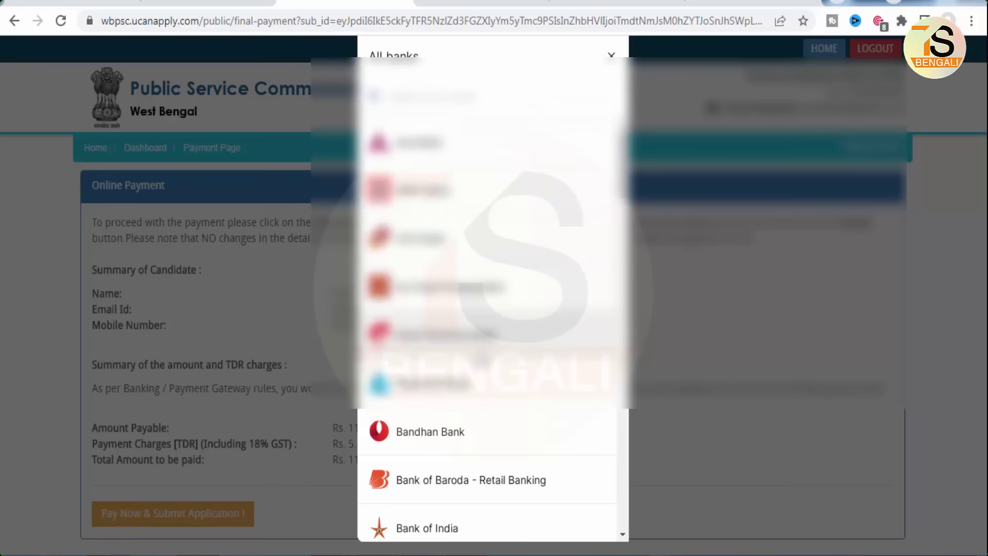
pyautogui.scroll(-15, 493, 288)
pyautogui.scroll(-6, 493, 289)
pyautogui.click(506, 500)
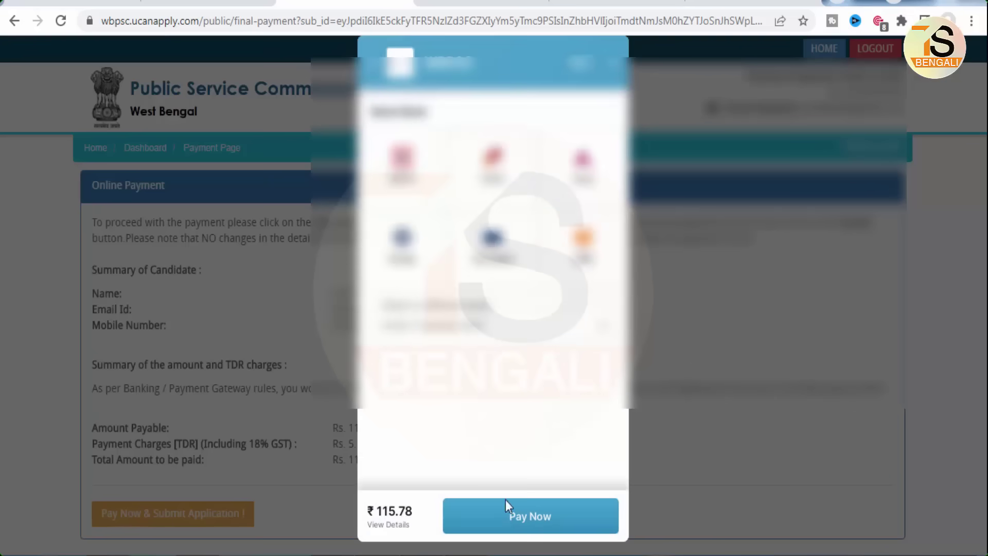
pyautogui.click(520, 517)
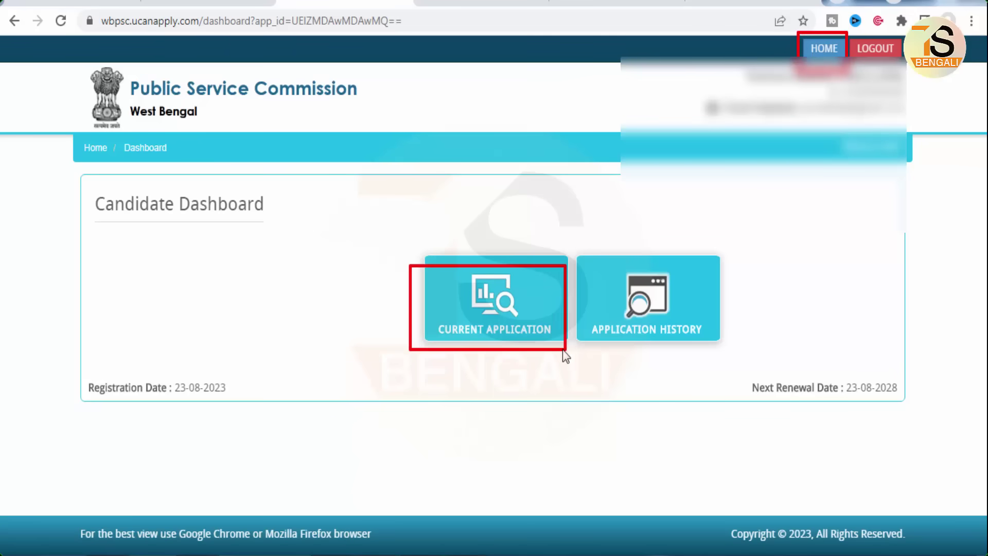
# Open the Food & Supplies Sub-Inspector entry from the current applications and review the final application form down to its print option
pyautogui.click(517, 328)
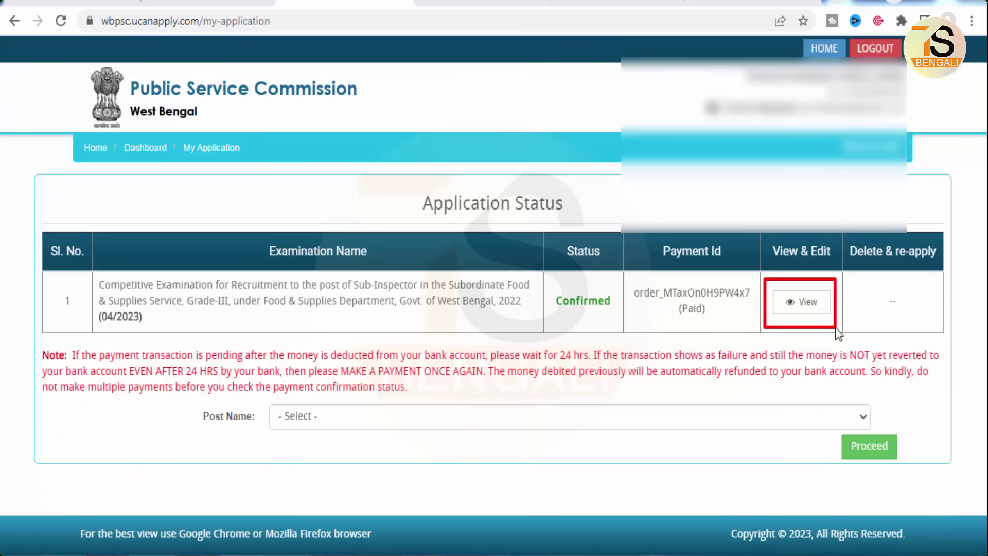
pyautogui.click(801, 301)
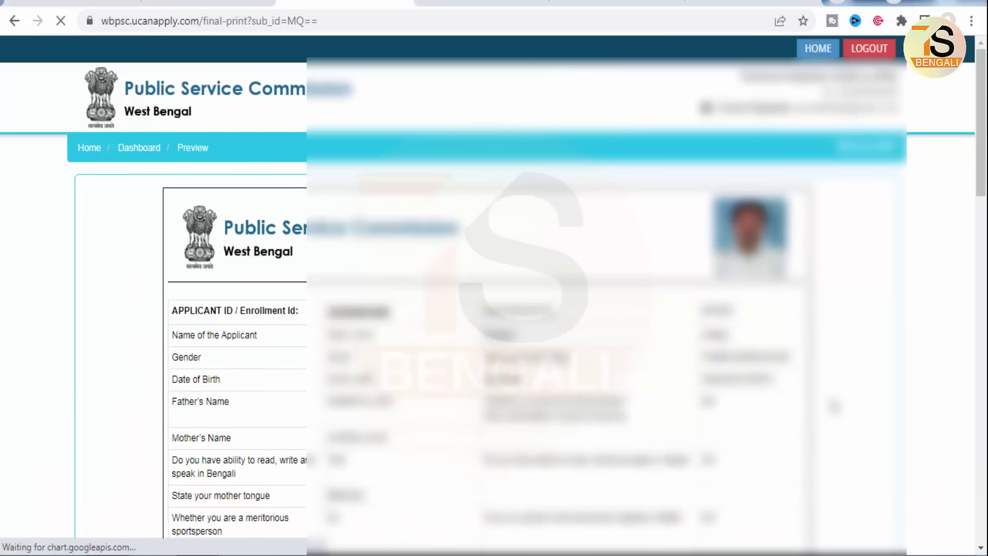
pyautogui.scroll(-15, 832, 407)
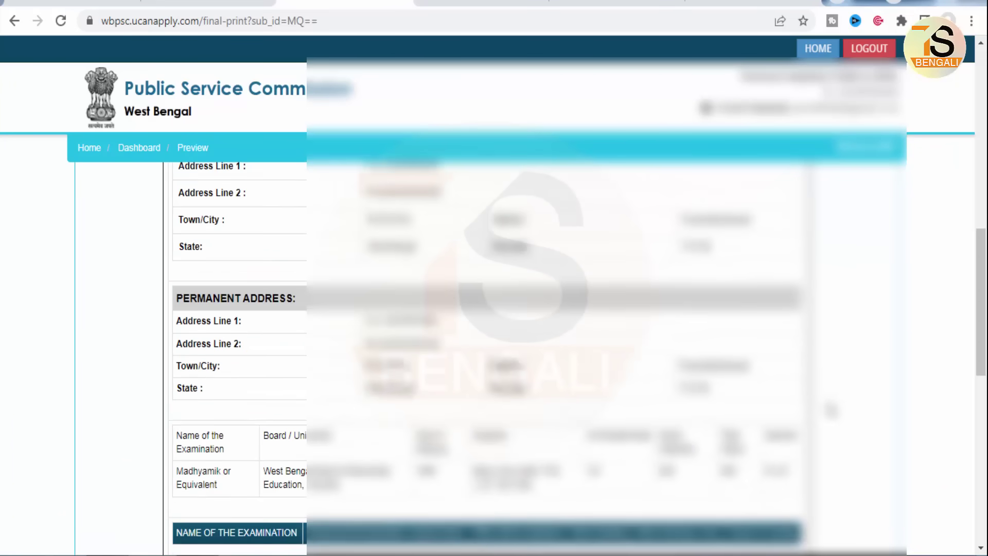
pyautogui.scroll(-5, 831, 410)
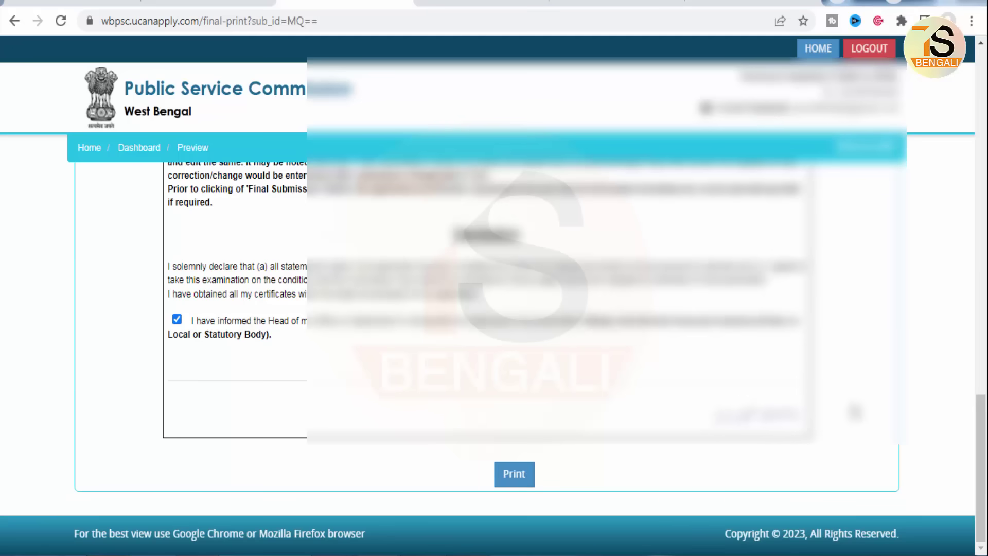
# Switch to the Tarama Studio Bengali channel's videos page on YouTube
pyautogui.click(95, 6)
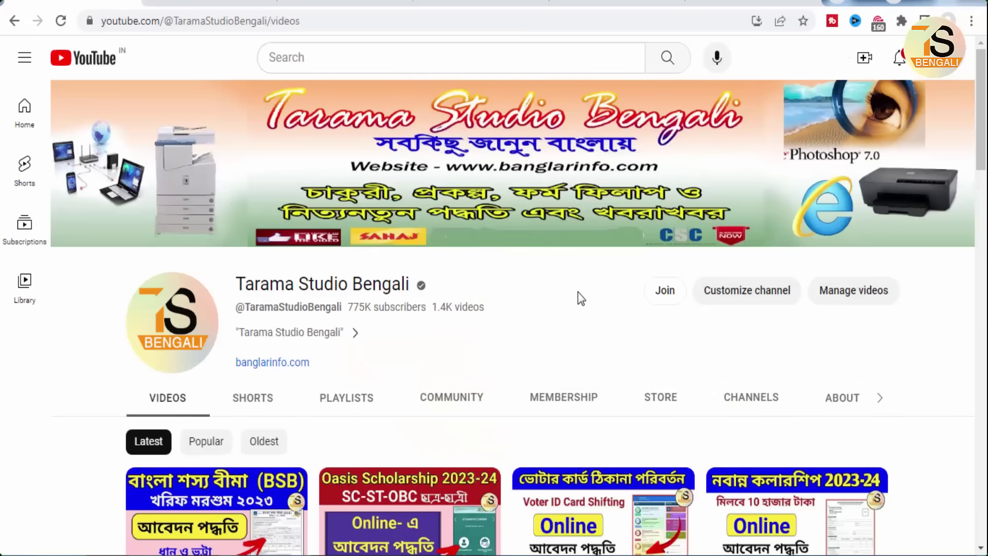